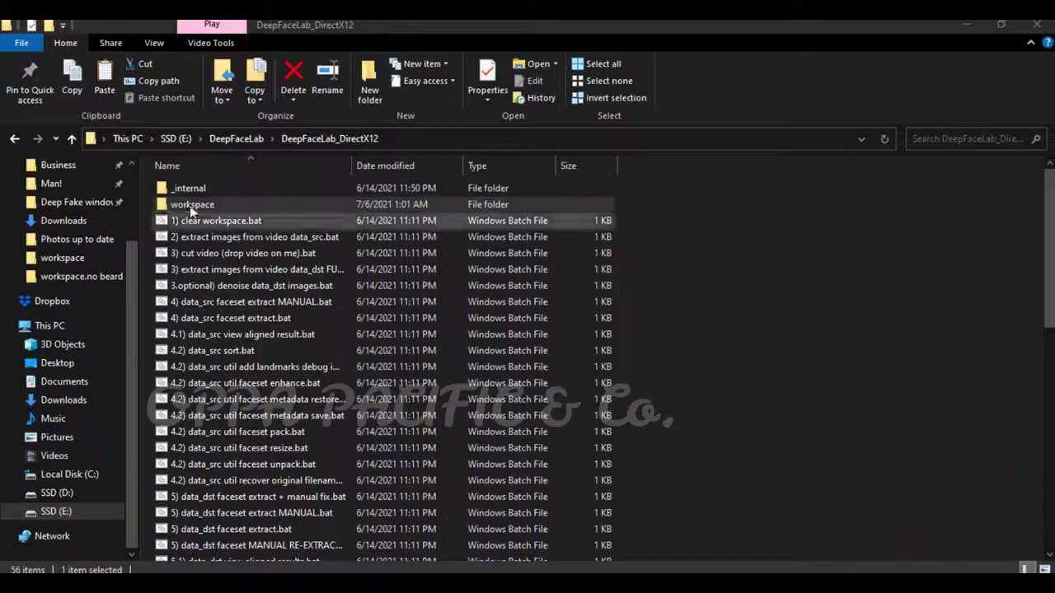
Step: Preview data_src.mp4 in VLC, then run '2) extract images from video data_src.bat'
double_click(181, 205)
left_click(264, 199)
key("Return")
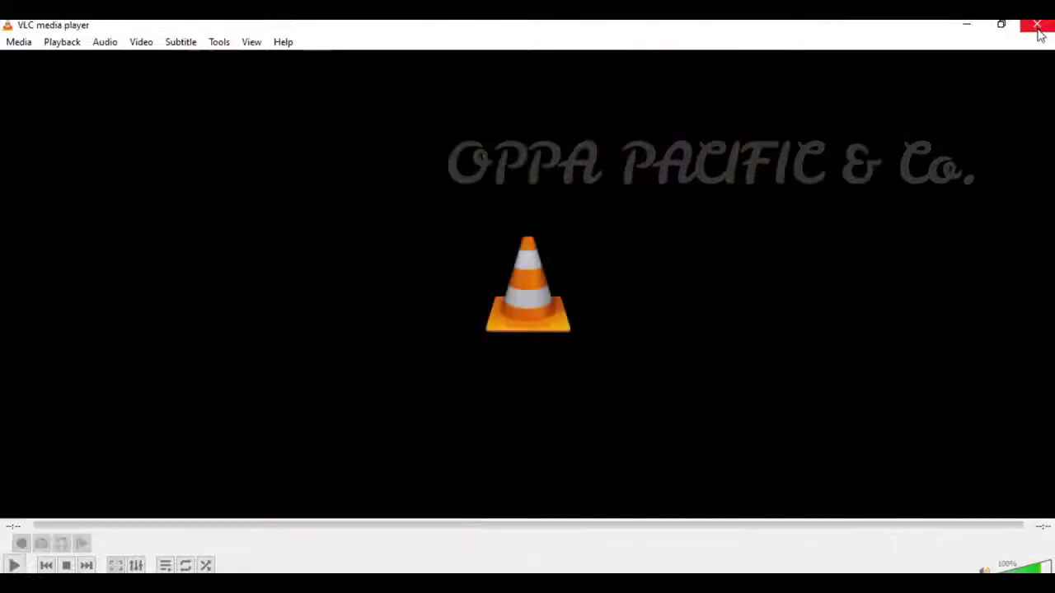
left_click(1037, 25)
key("alt+Up")
double_click(312, 236)
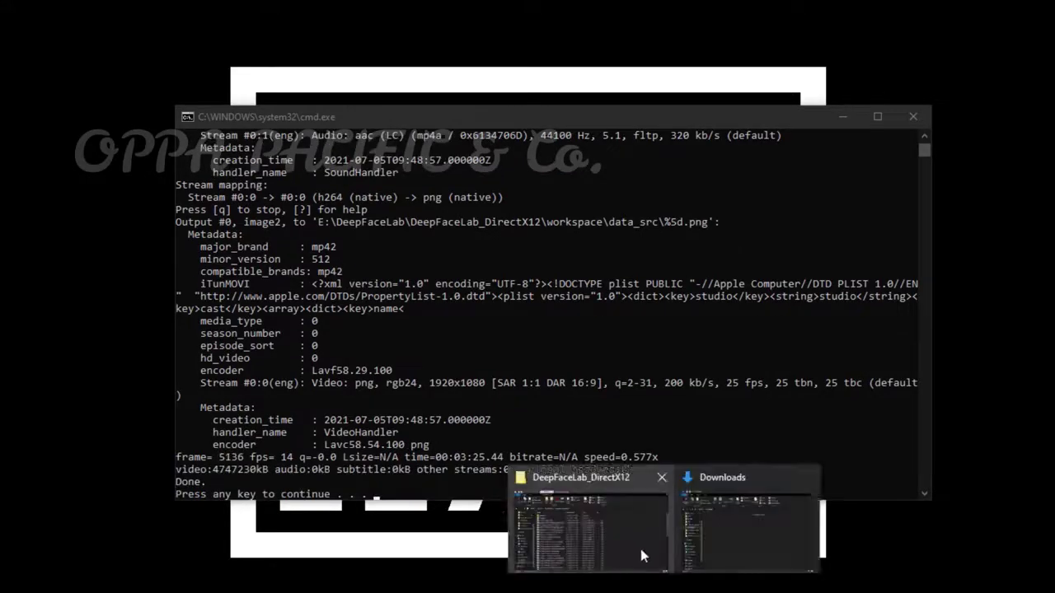
Step: Check the extracted PNG frames in workspace\data_src
left_click(577, 528)
double_click(215, 191)
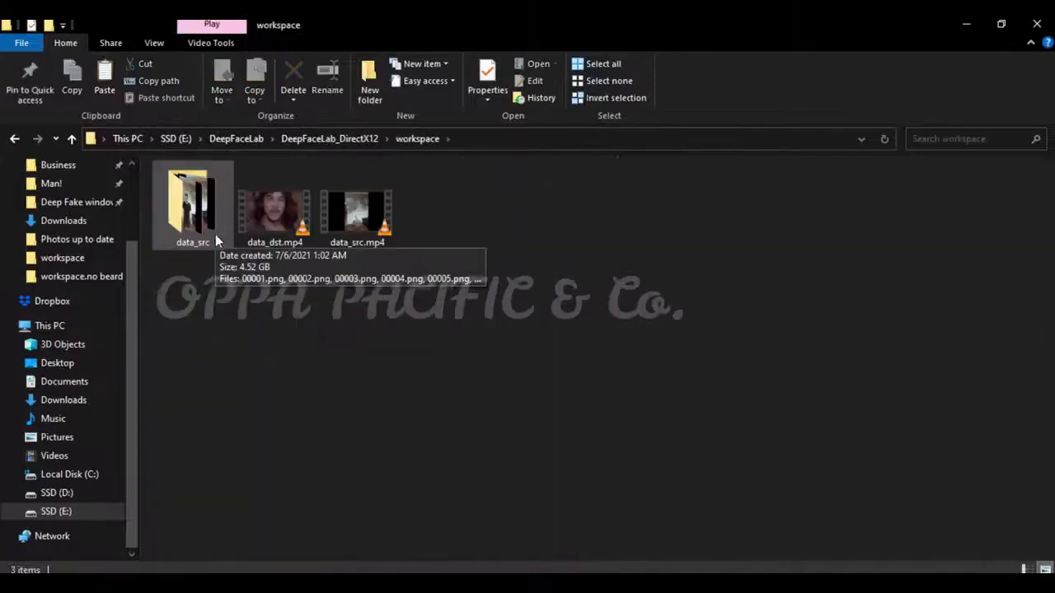
double_click(209, 231)
scroll(774, 372, "down", 5)
left_click_drag(1049, 177, 1038, 391)
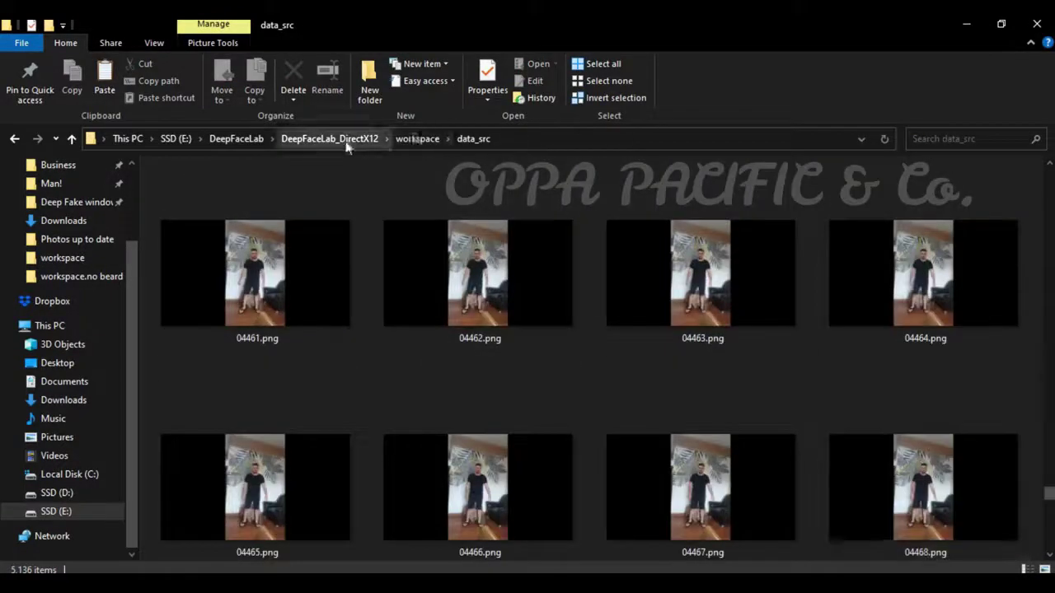
Step: Extract data_dst frames at full FPS as png, then close the console
left_click(330, 138)
left_click(216, 237)
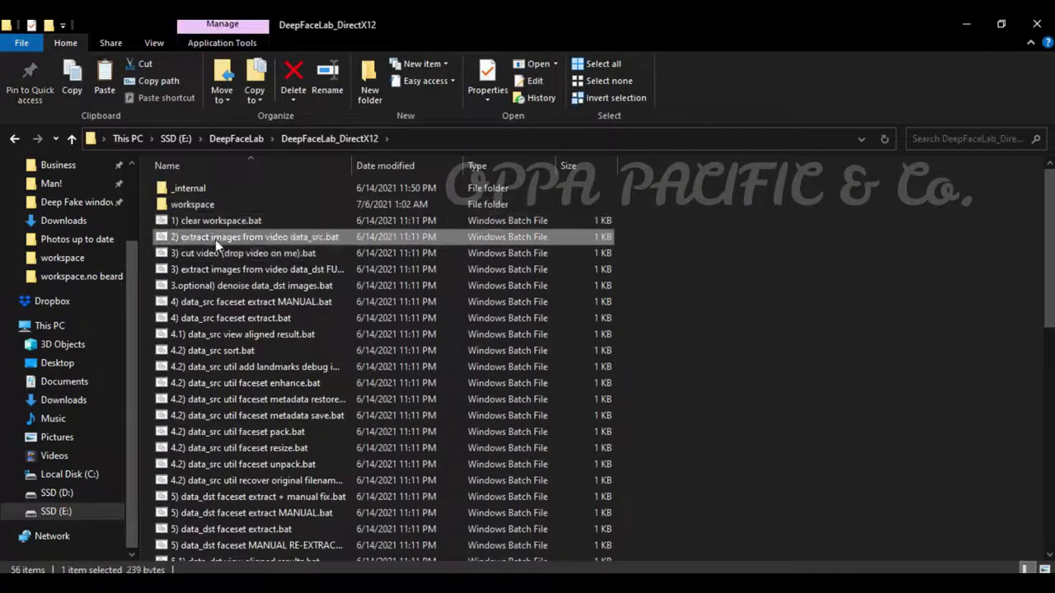
double_click(281, 272)
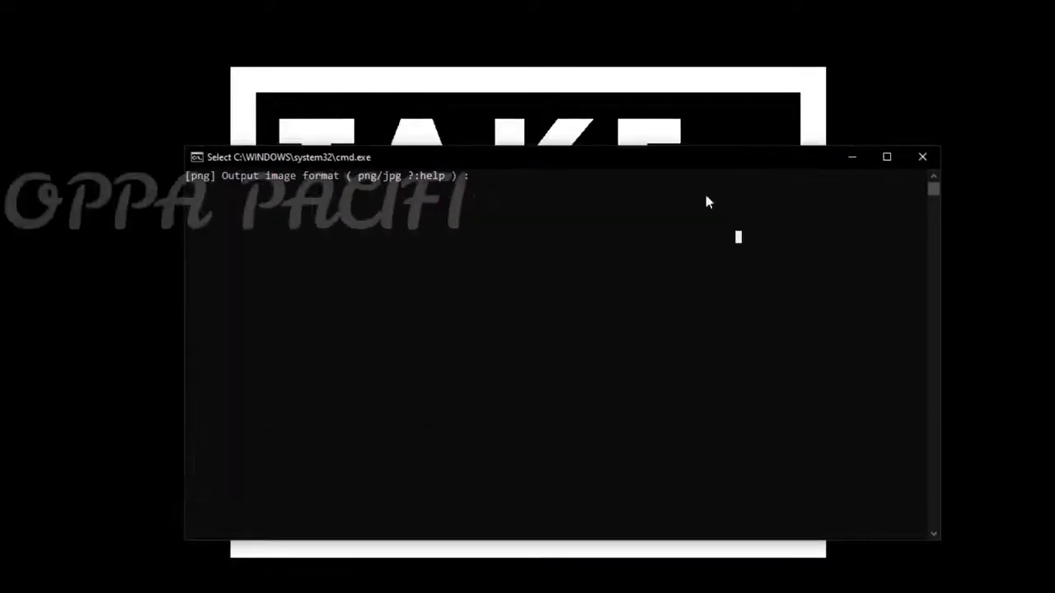
key("Return")
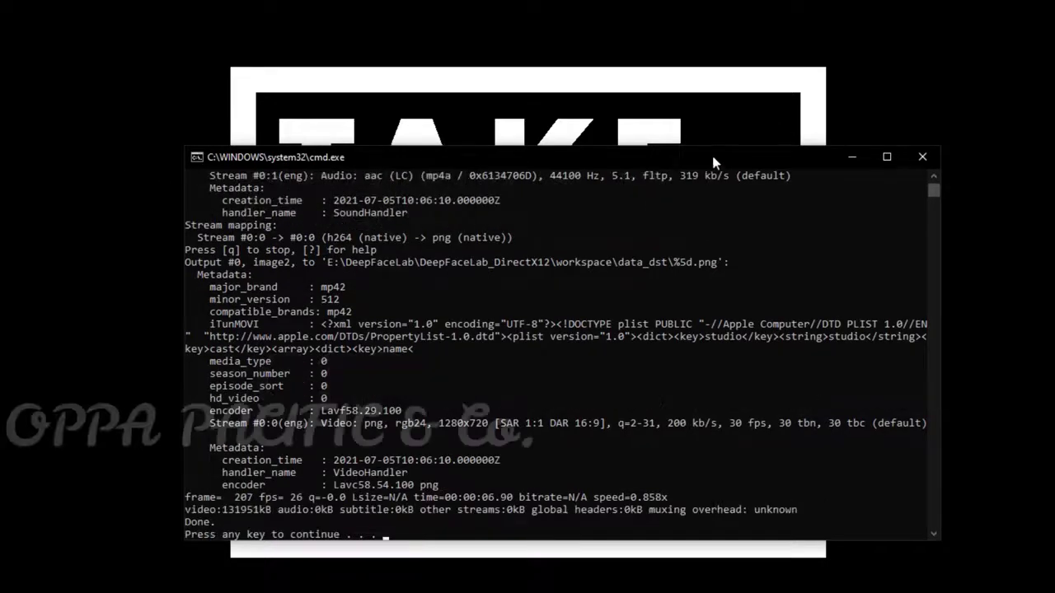
key("space")
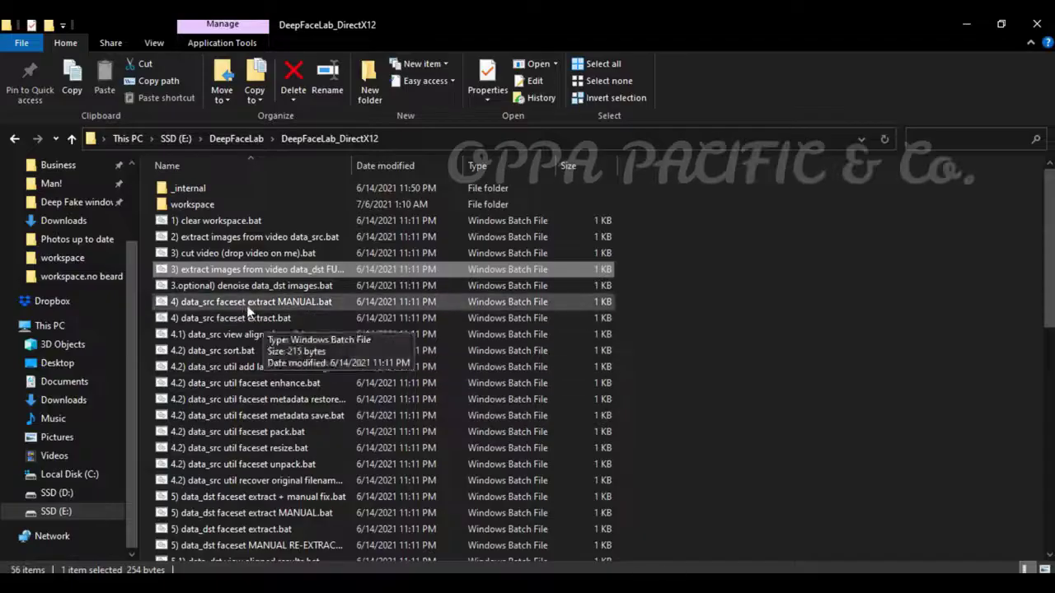
left_click(192, 205)
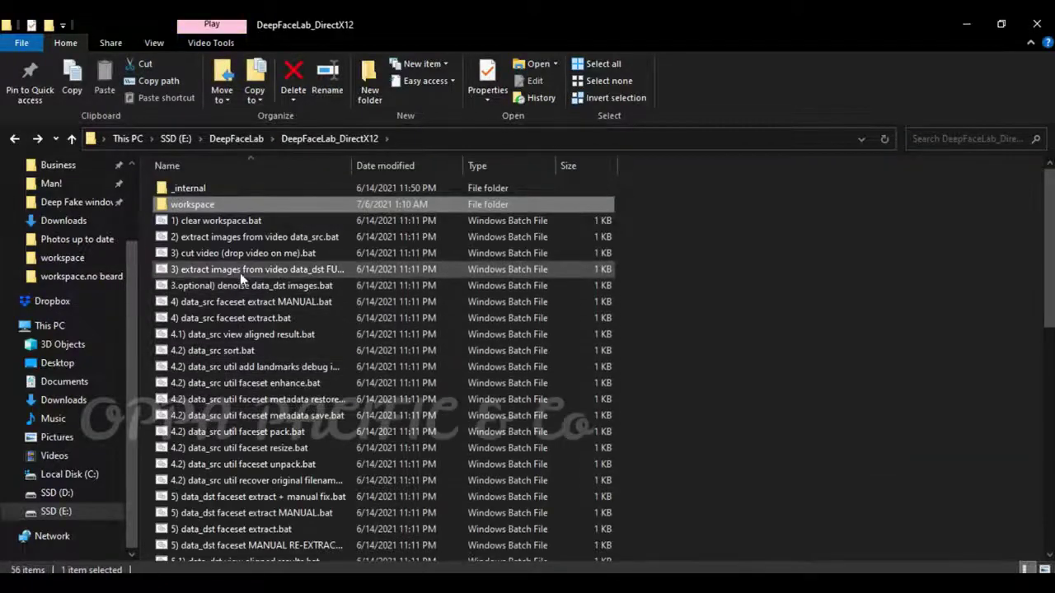
Step: Start data_src faceset extraction (wf, 512, quality 90) and open Task Manager details
double_click(239, 320)
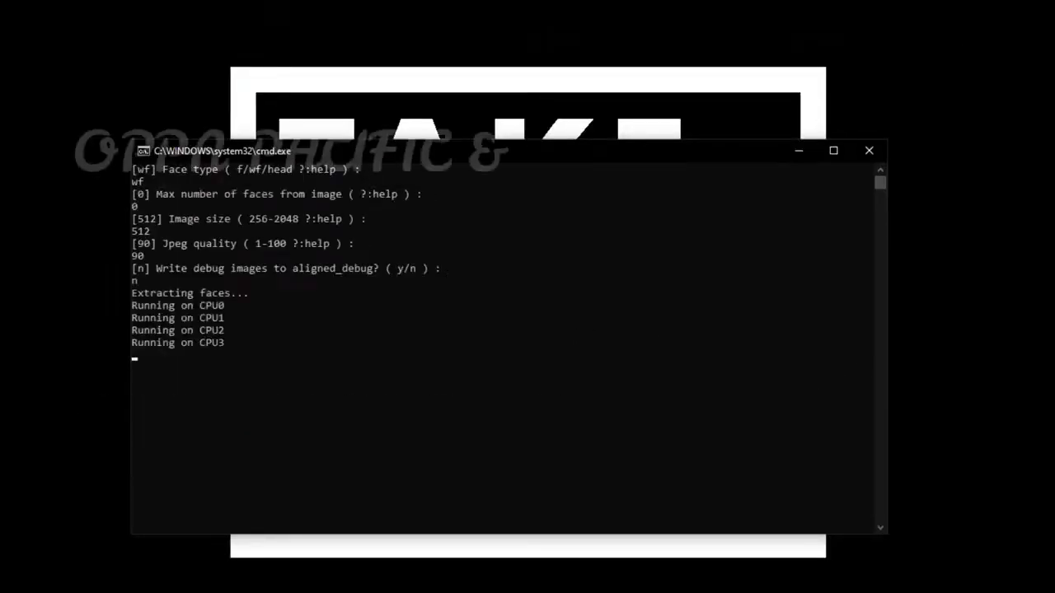
right_click(820, 581)
left_click(905, 534)
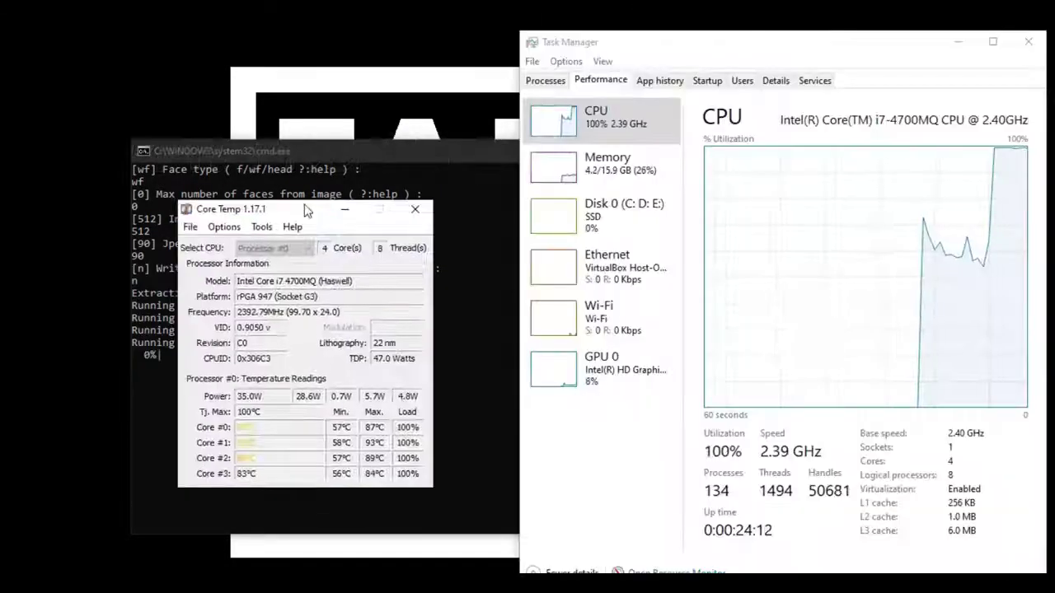
left_click(776, 80)
Step: Inspect python process affinity and confirm the power plan with maximum processor state 80%
right_click(587, 277)
left_click(627, 360)
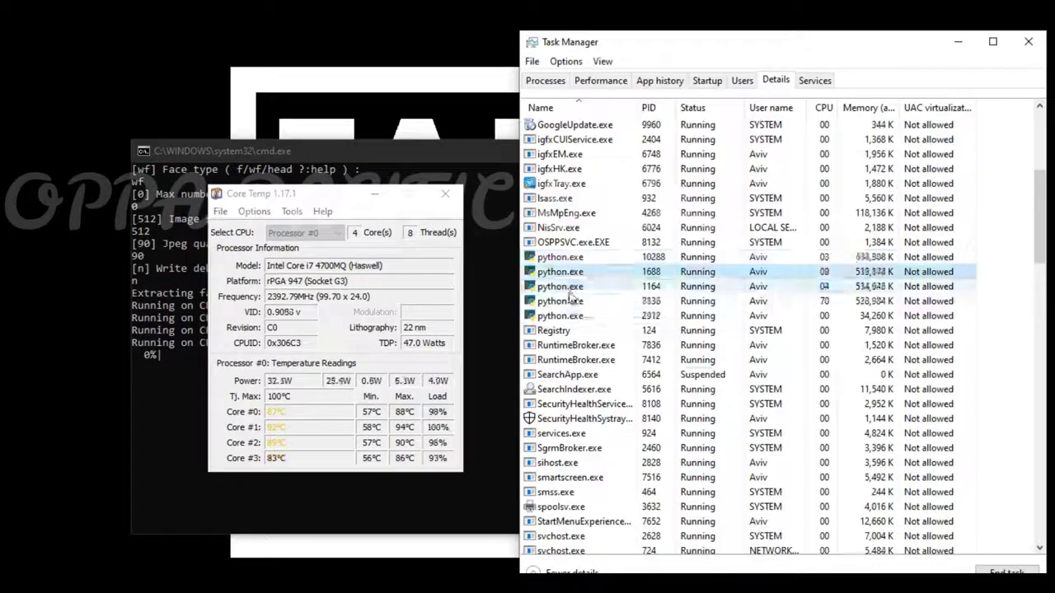
left_click(668, 300)
right_click(577, 302)
left_click(584, 318)
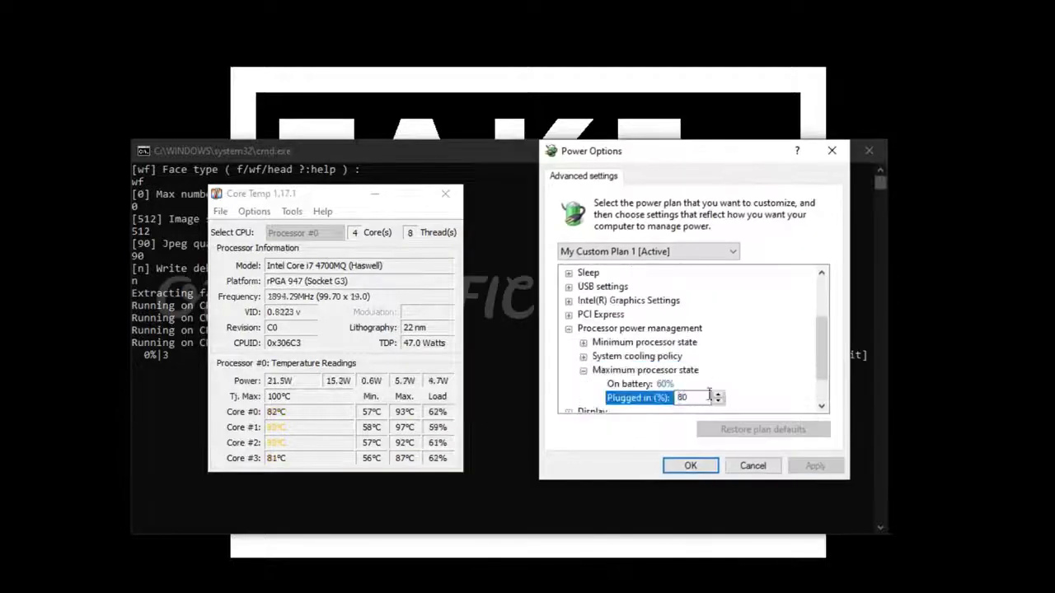
left_click(832, 150)
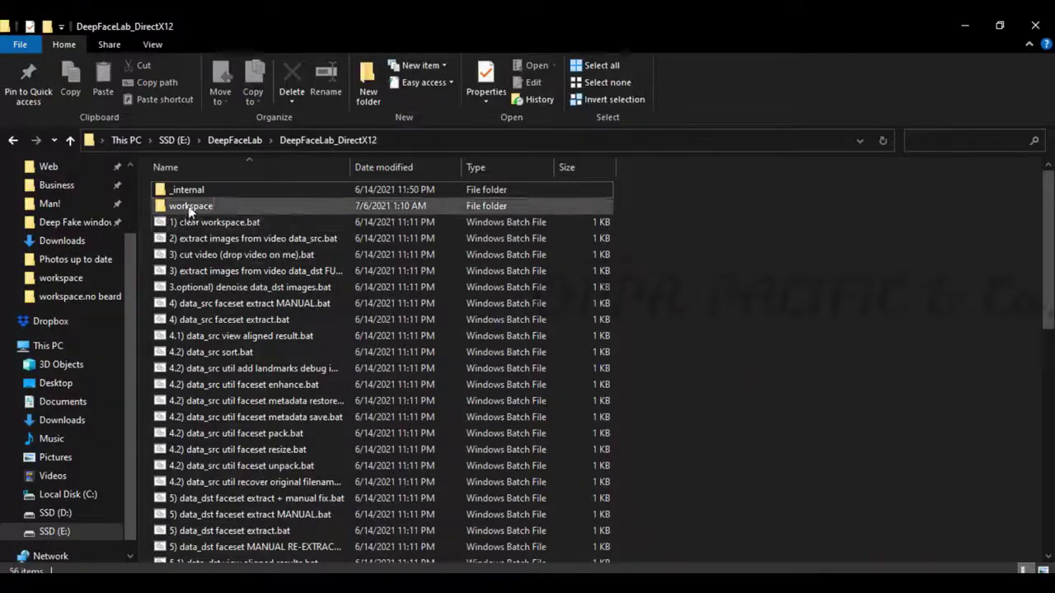
Step: Open workspace\data_src\aligned and view the folder's properties (4,608 faces)
double_click(254, 212)
double_click(253, 212)
double_click(253, 234)
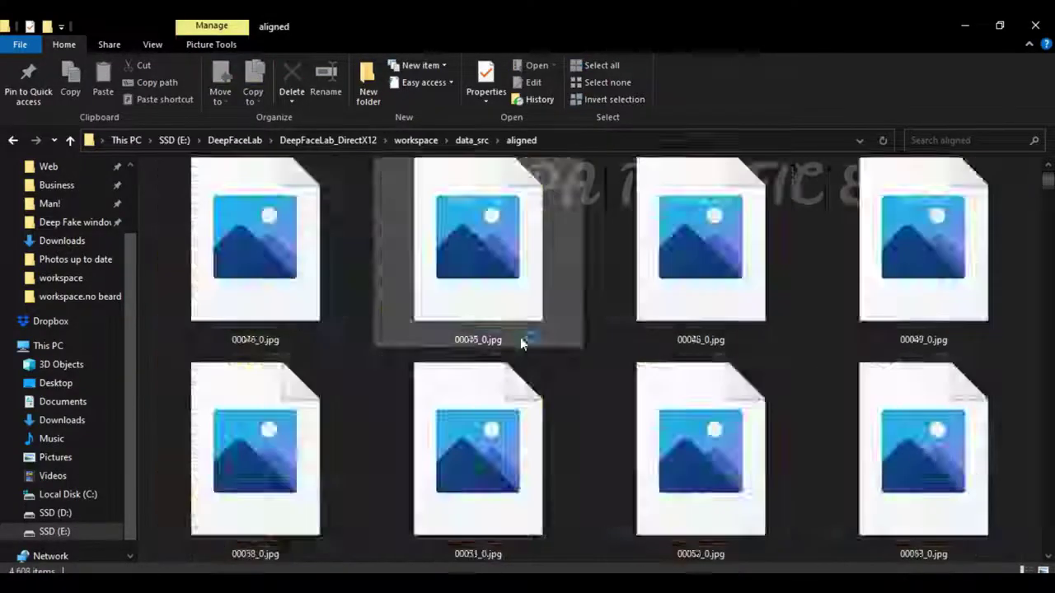
left_click_drag(1046, 175, 1029, 474)
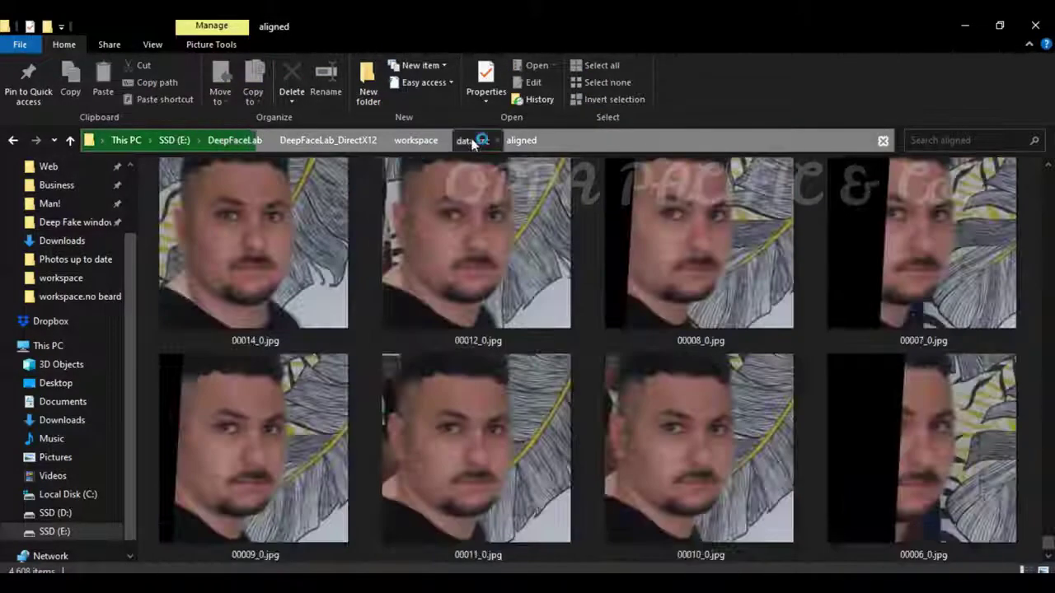
right_click(227, 194)
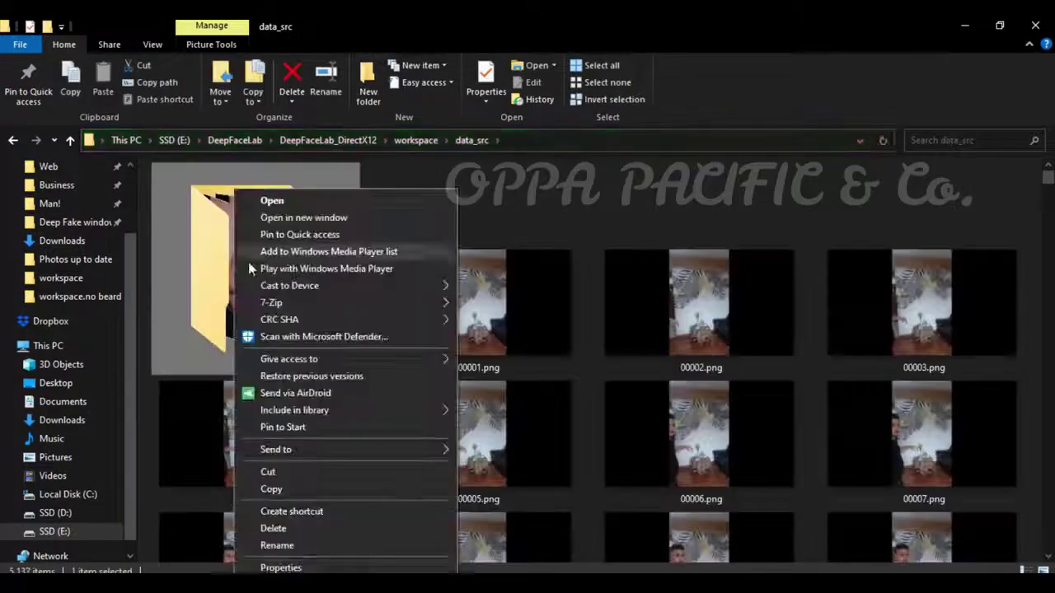
left_click(272, 569)
left_click(419, 556)
Step: Return to DeepFaceLab_DirectX12 and select '4.1) data_src view aligned result.bat'
key("alt+Up")
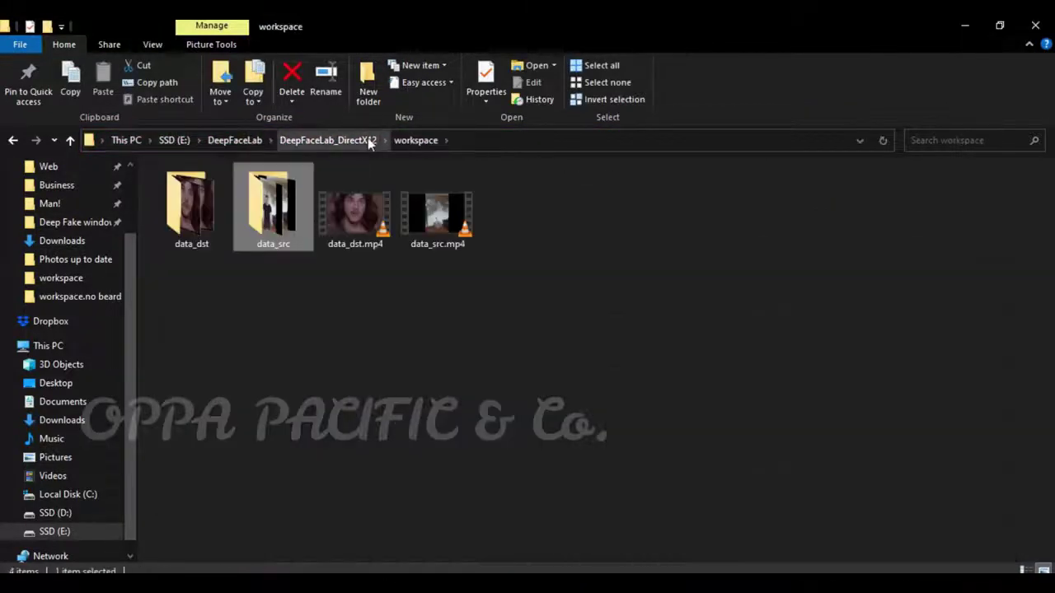
left_click(363, 138)
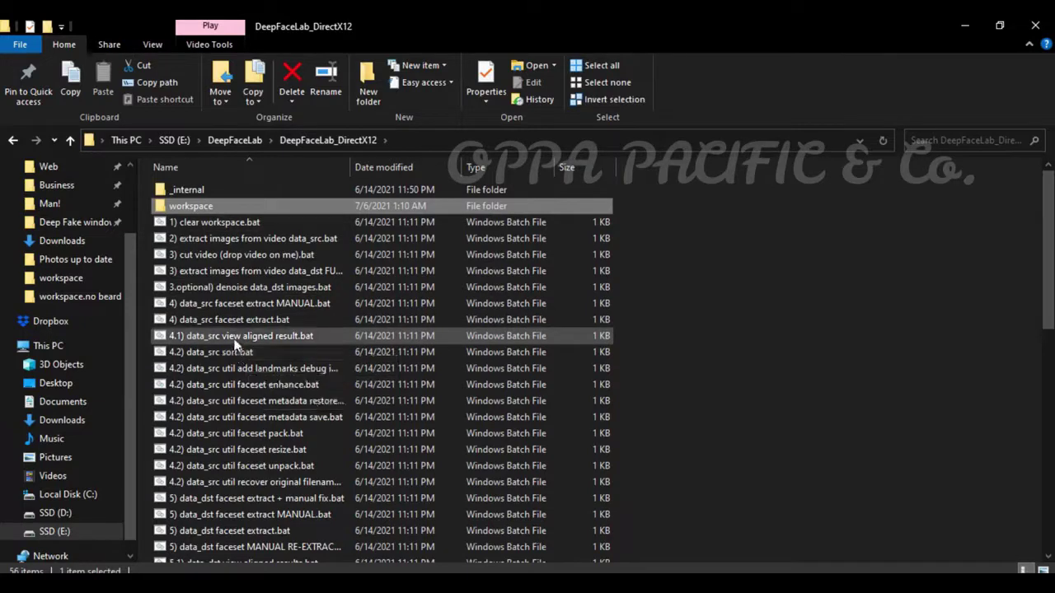
left_click(240, 335)
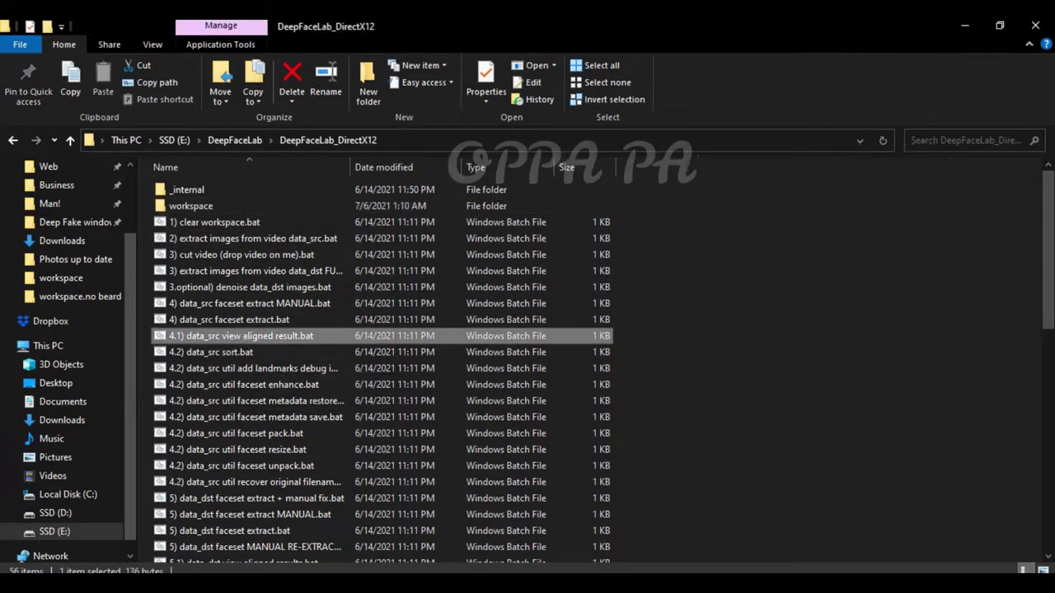
Step: Open the data_src aligned viewer and delete bad faces, starting with 00008_0.jpg
double_click(254, 339)
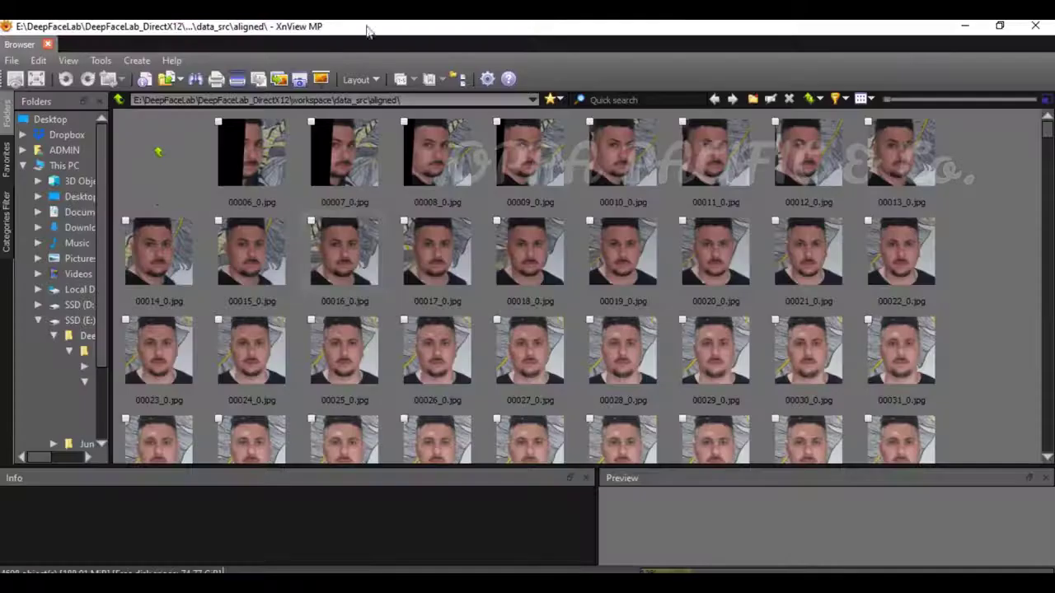
key("Delete")
key("Return")
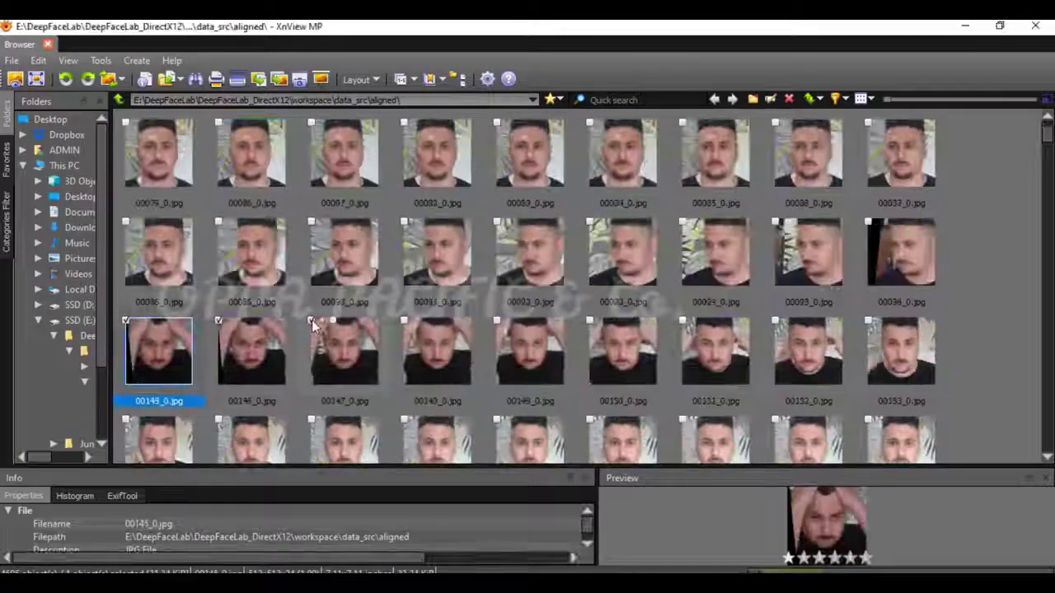
key("Delete")
key("Return")
scroll(958, 295, "down", 20)
left_click(159, 350)
key("Delete")
key("Return")
Step: Delete further rows of blurry and badly aligned data_src faces
scroll(1016, 379, "down", 20)
left_click_drag(1016, 379, 124, 363)
key("Delete")
key("Return")
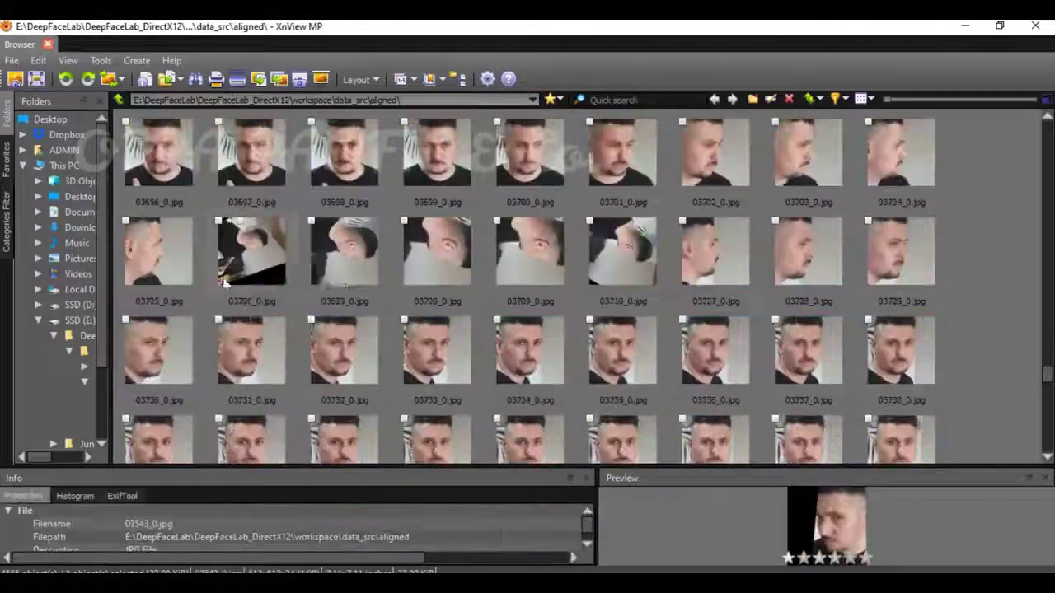
left_click(530, 251)
left_click(622, 251, "shift")
scroll(1031, 307, "down", 10)
scroll(1030, 308, "down", 10)
left_click_drag(1014, 362, 248, 363)
key("Delete")
key("Return")
key("Delete")
key("Return")
Step: Delete the remaining bad faces, including six in row 3, then run '5) data_dst faceset extract.bat'
scroll(1030, 307, "down", 10)
left_click_drag(1002, 363, 449, 381)
key("Delete")
key("Return")
scroll(845, 359, "down", 10)
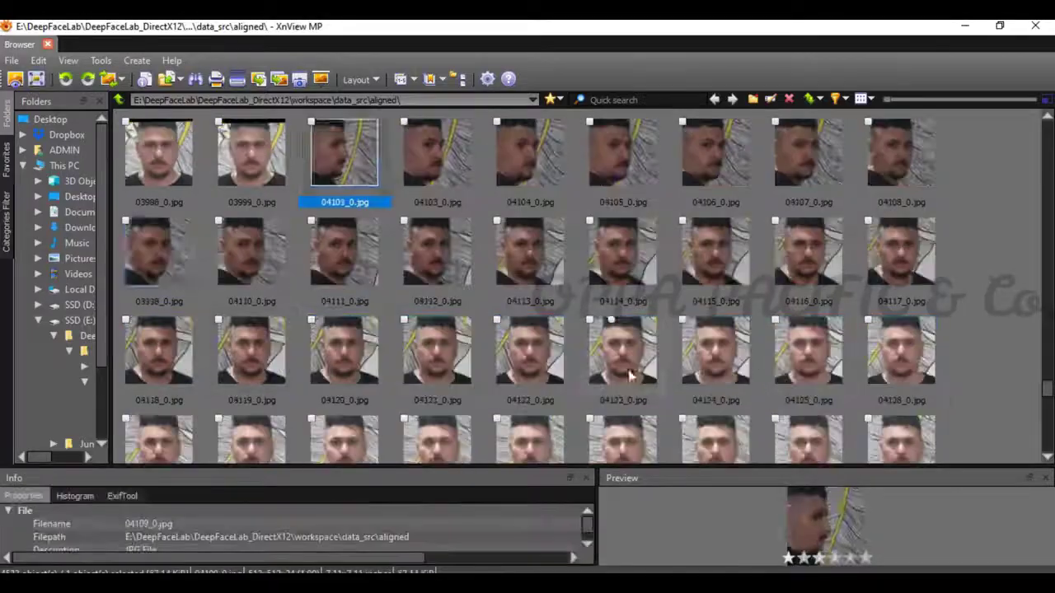
left_click_drag(1014, 247, 495, 247)
key("Delete")
key("Return")
scroll(845, 360, "down", 10)
left_click_drag(1014, 445, 365, 448)
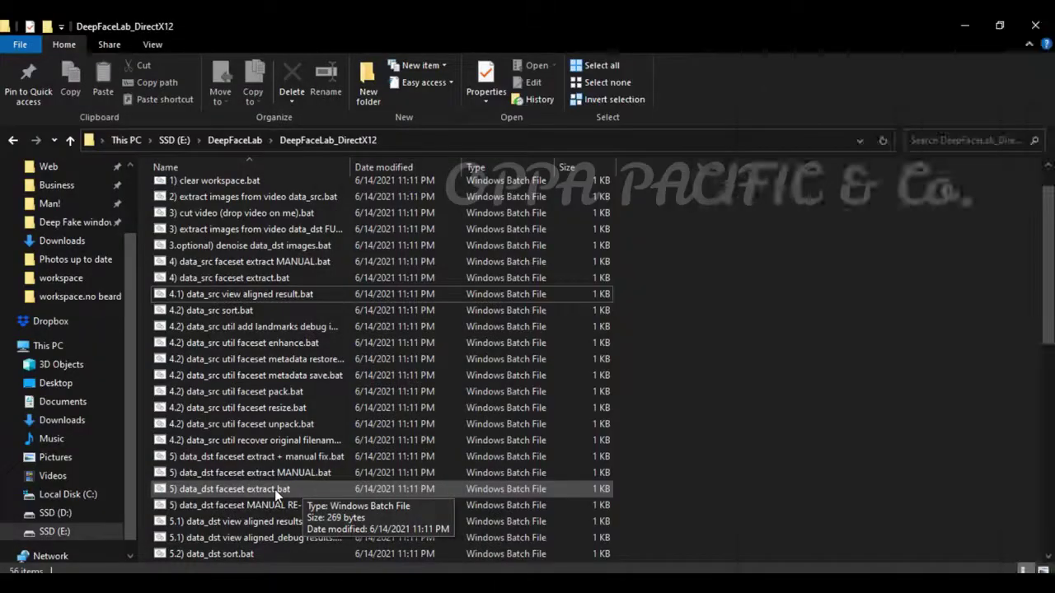
double_click(276, 492)
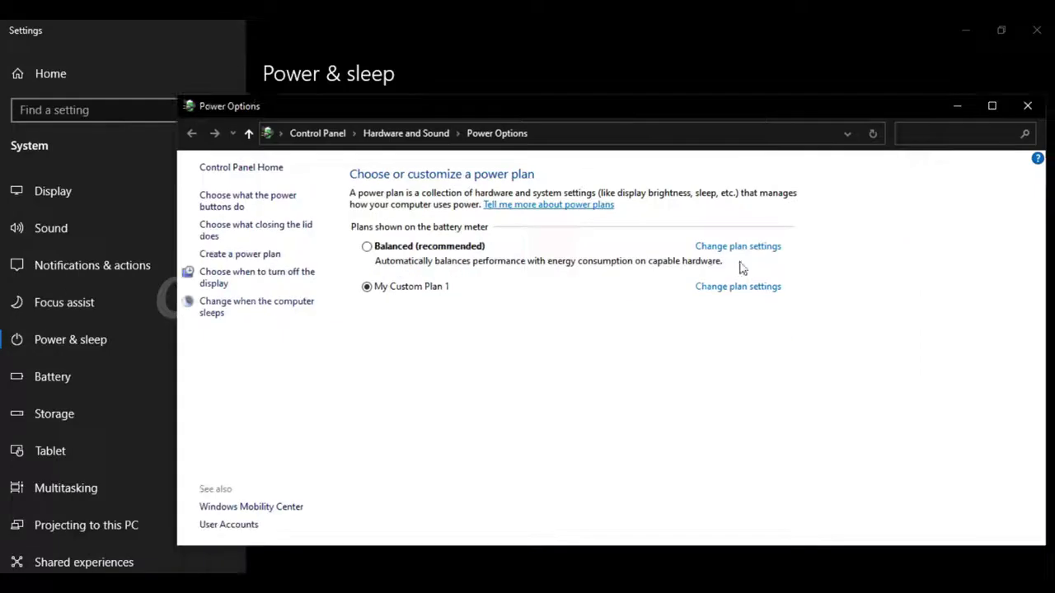
Step: Check the plugged-in Maximum processor state is 80%, then move aside and minimize Core Temp
left_click(738, 286)
left_click(473, 331)
left_click(586, 401)
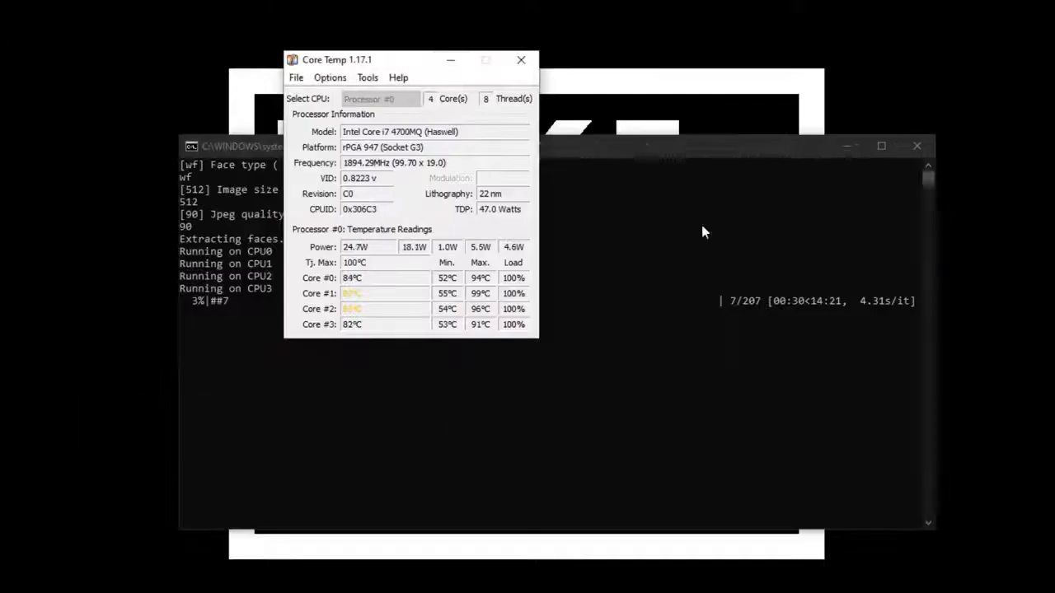
left_click_drag(419, 66, 115, 146)
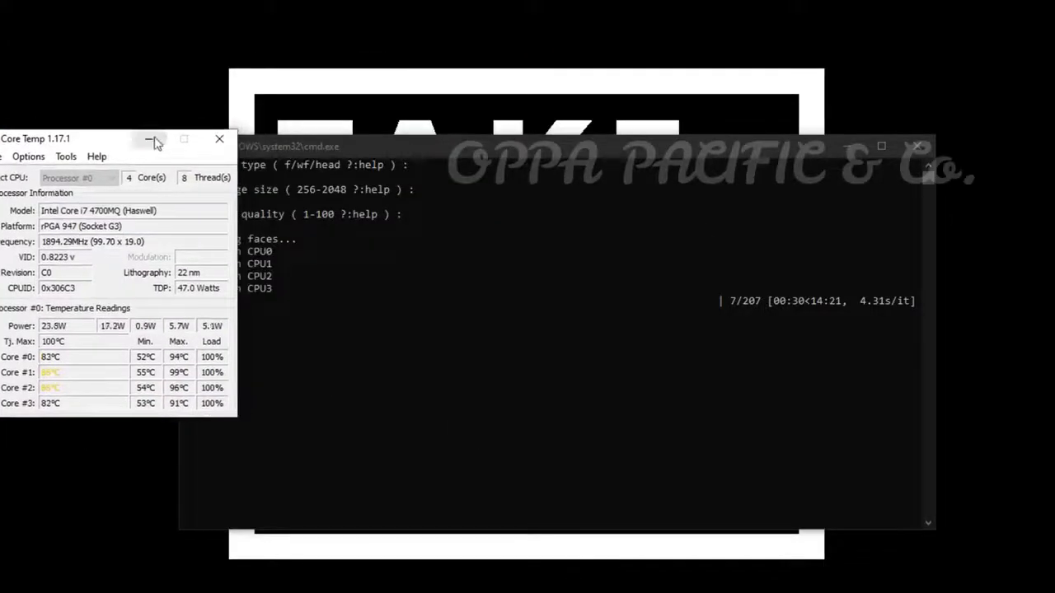
left_click(153, 140)
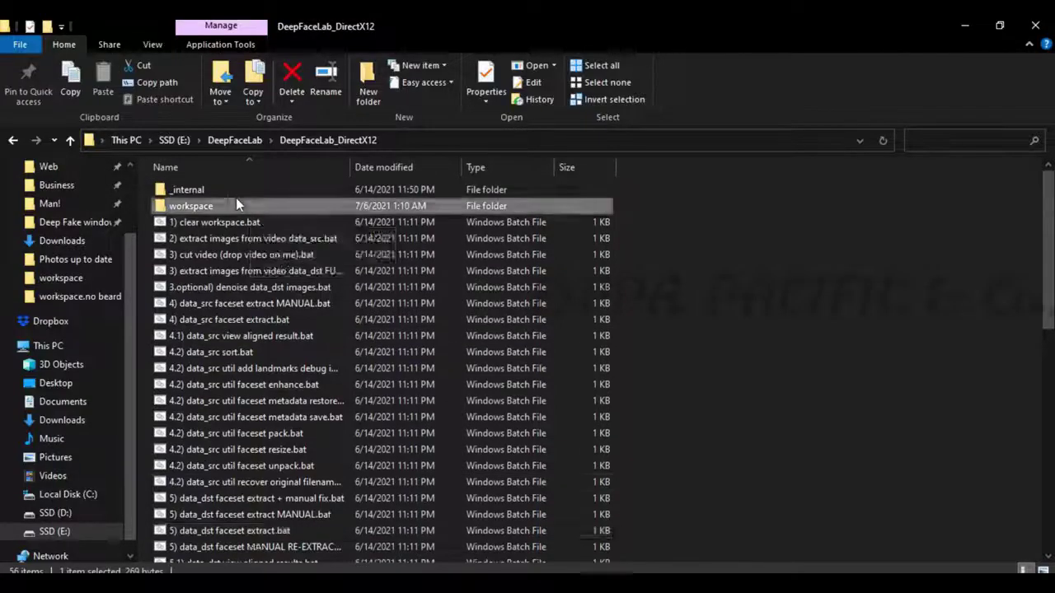
Step: Browse data_dst's aligned and aligned_debug folders, then return to DeepFaceLab_DirectX12
double_click(238, 202)
double_click(212, 216)
double_click(223, 229)
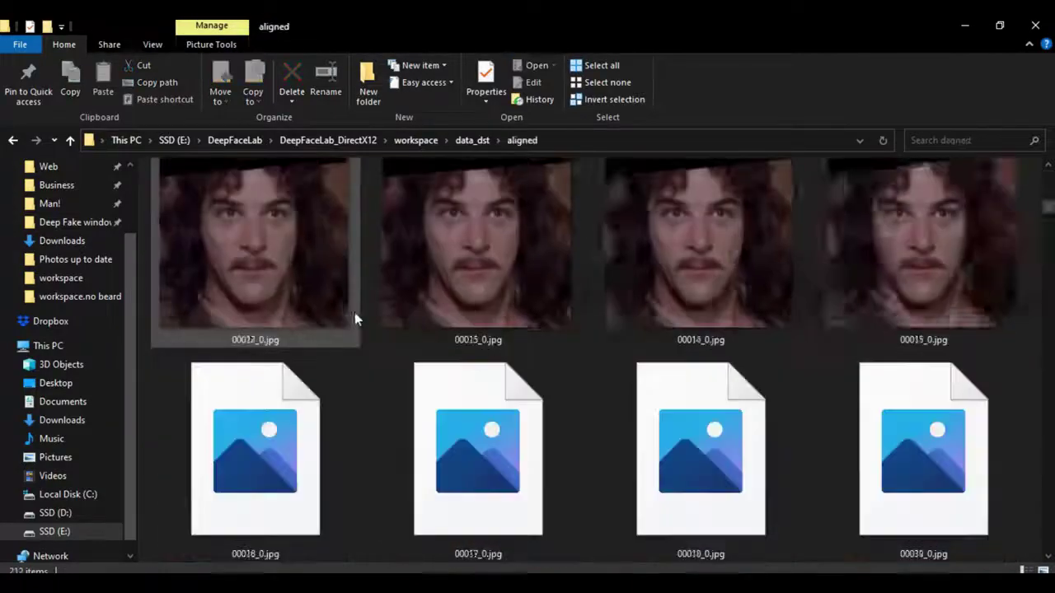
key("alt+Left")
double_click(494, 264)
scroll(419, 288, "down", 10)
key("alt+Left")
key("alt+Left")
key("alt+Left")
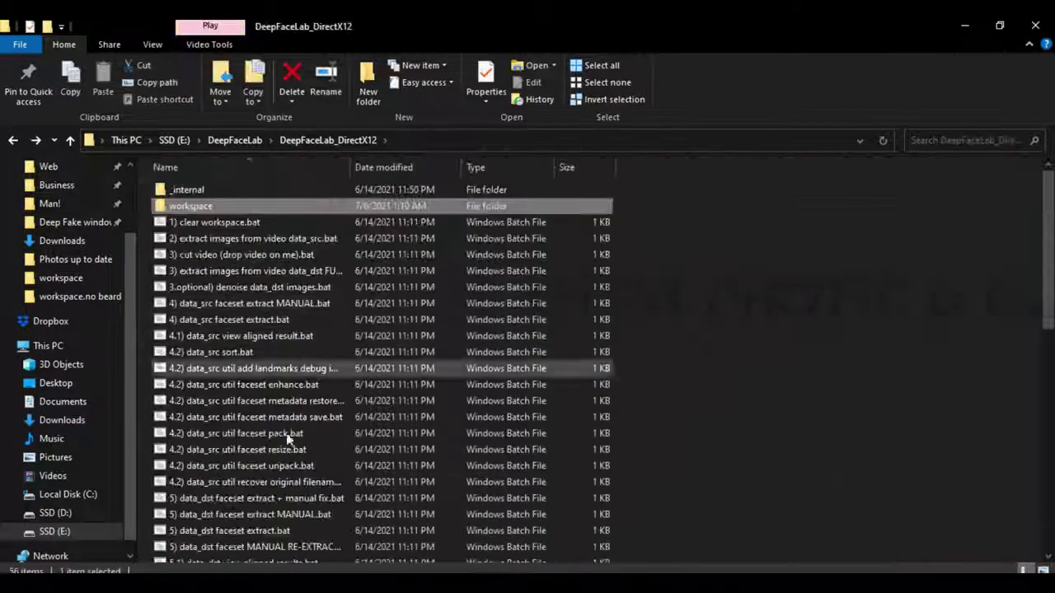
scroll(254, 377, "down", 1)
Step: Run '5.1) data_dst view aligned result.bat' and delete blurry non-face thumbnails like 00001_0-00003_1
left_click(305, 522)
double_click(305, 521)
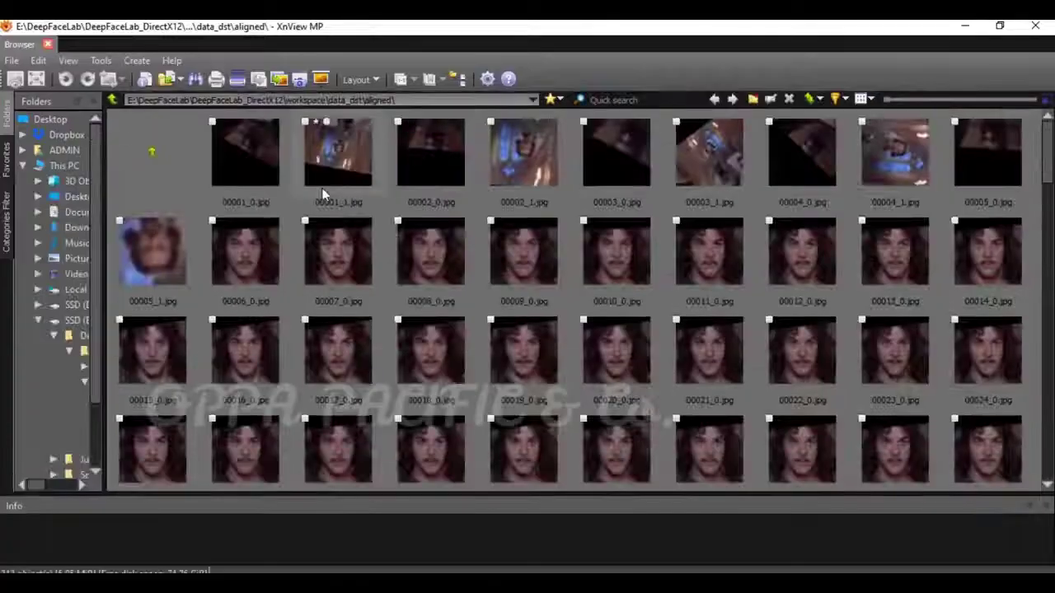
left_click_drag(1001, 195, 123, 272)
left_click_drag(202, 123, 808, 165)
key("Delete")
scroll(566, 436, "down", 2)
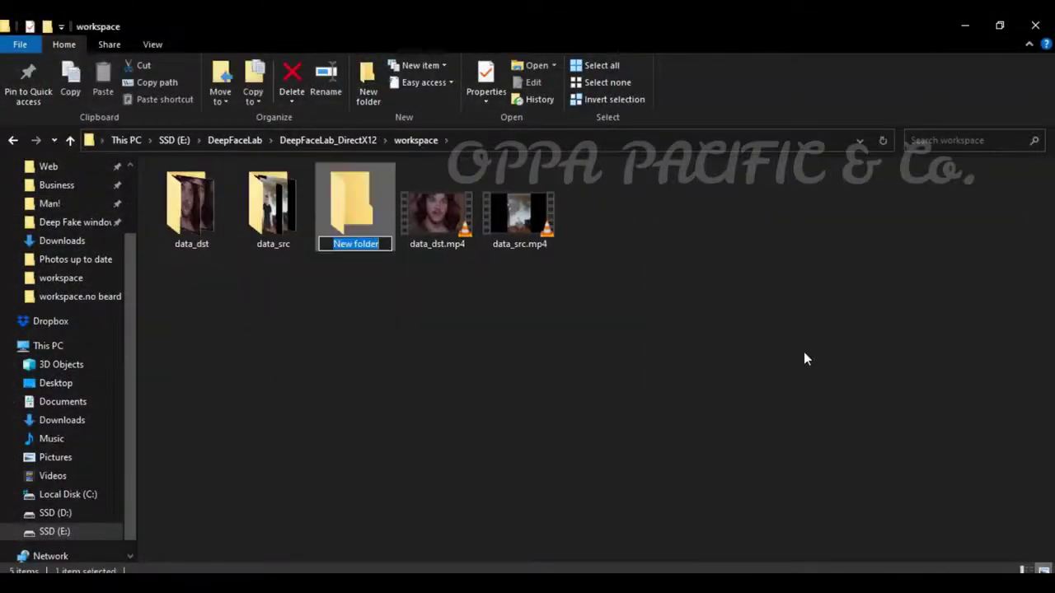
Step: Create data_src and data_dst subfolders inside the new workspace folder
key("Return")
double_click(354, 206)
right_click(255, 347)
left_click(506, 414)
type("data_src")
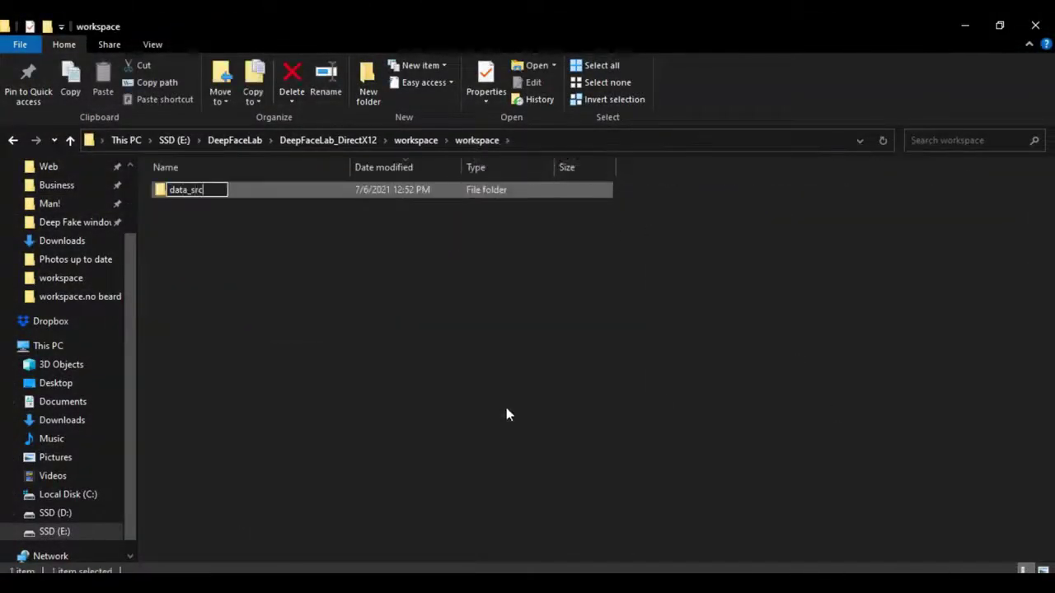
key("Return")
right_click(240, 230)
mouse_move(336, 417)
left_click(508, 412)
type("data_dst")
key("Return")
key("Return")
Step: Copy the original data_src images into the new workspace's data_src folder
key("alt+Up")
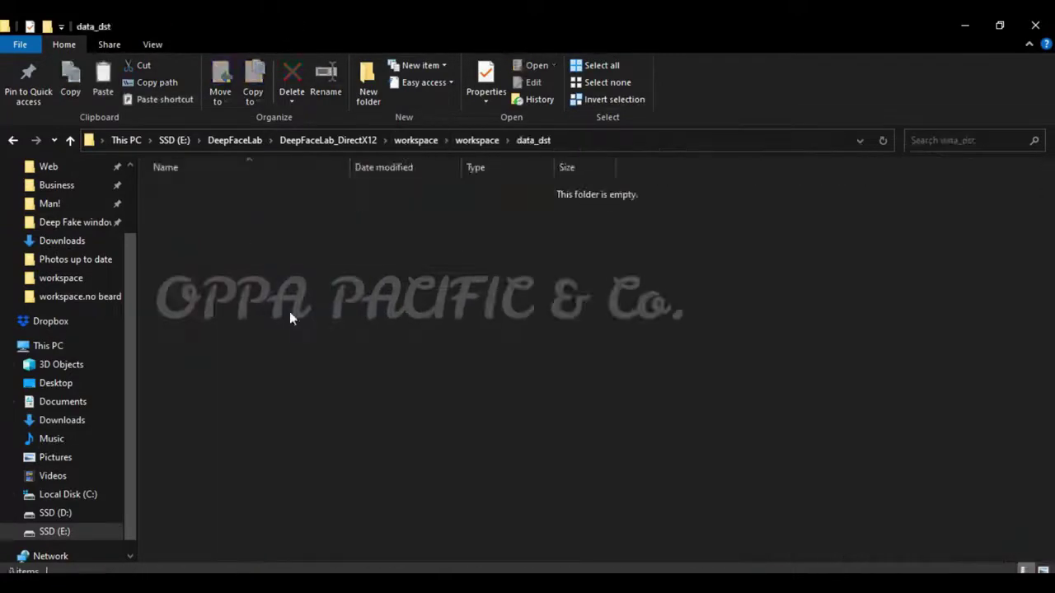
left_click(457, 142)
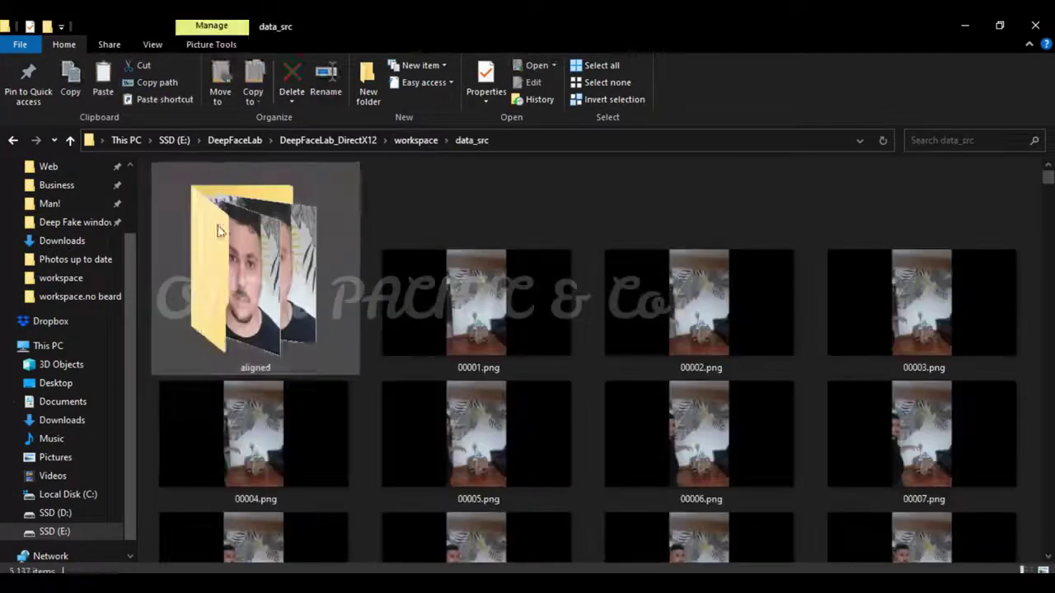
right_click(219, 227)
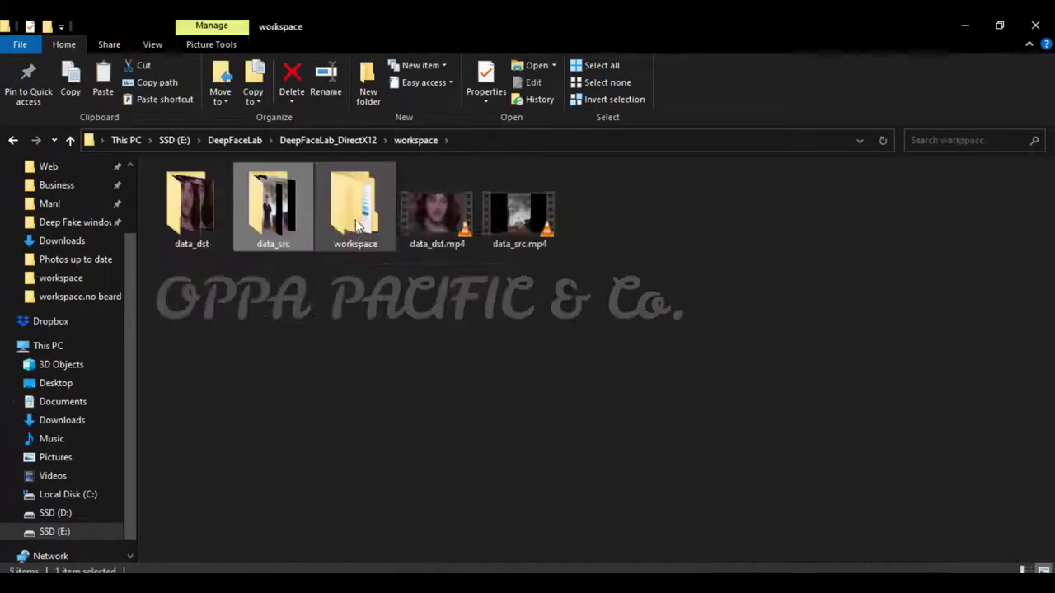
double_click(357, 226)
double_click(219, 205)
key("ctrl+v")
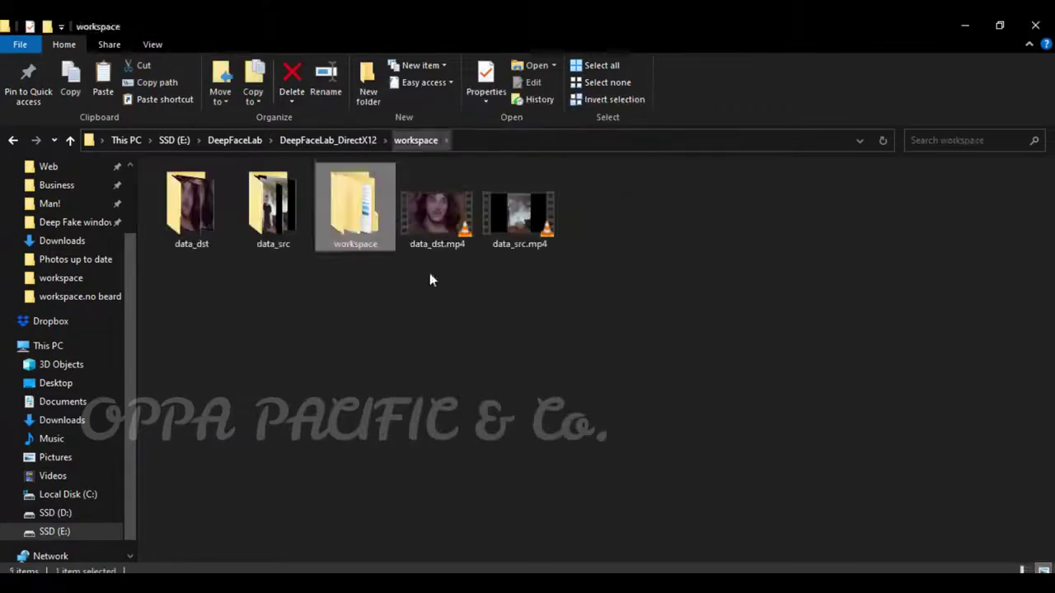
Step: Compress the inner workspace folder into workspace.zip with 7-Zip and check its contents
right_click(355, 218)
mouse_move(528, 280)
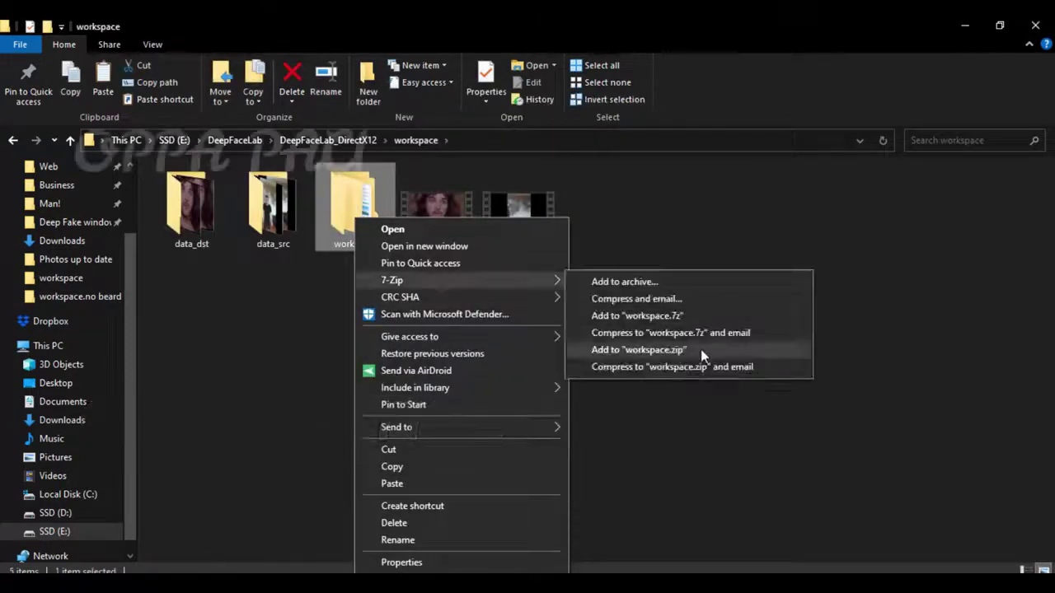
left_click(702, 353)
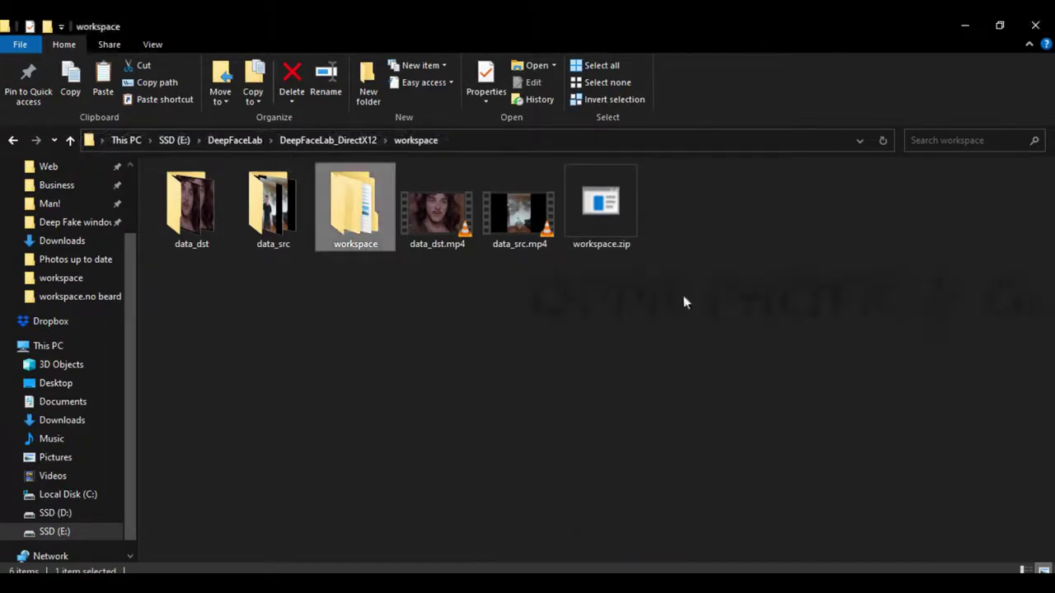
right_click(607, 203)
mouse_move(647, 242)
left_click(392, 250)
double_click(685, 393)
key("BackSpace")
left_click(1037, 280)
Step: Delete the uncompressed workspace folder and upload workspace.zip to My Drive
left_click(355, 206)
key("Delete")
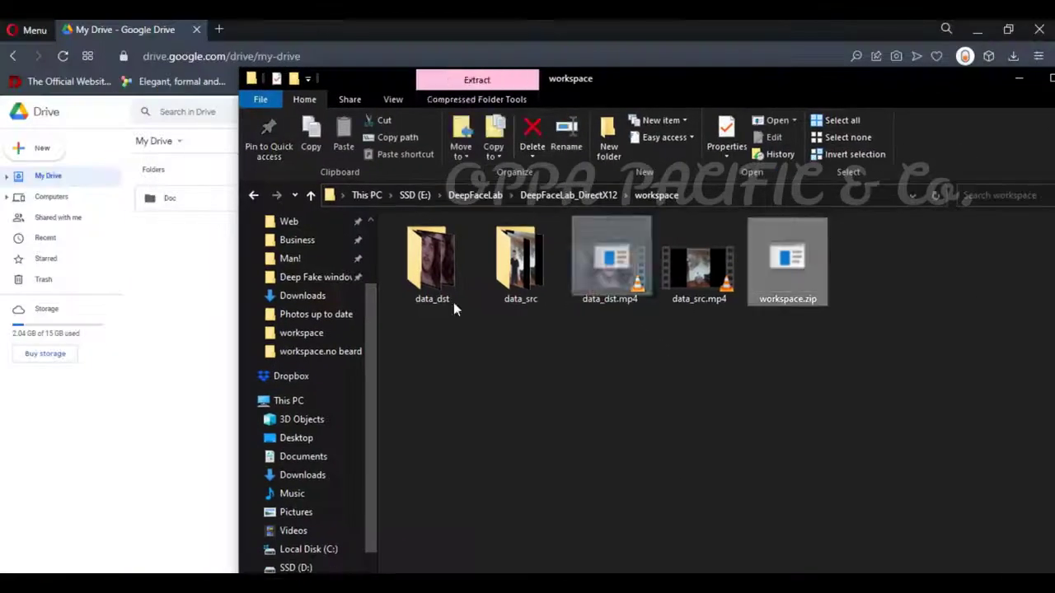
left_click_drag(789, 247, 484, 314)
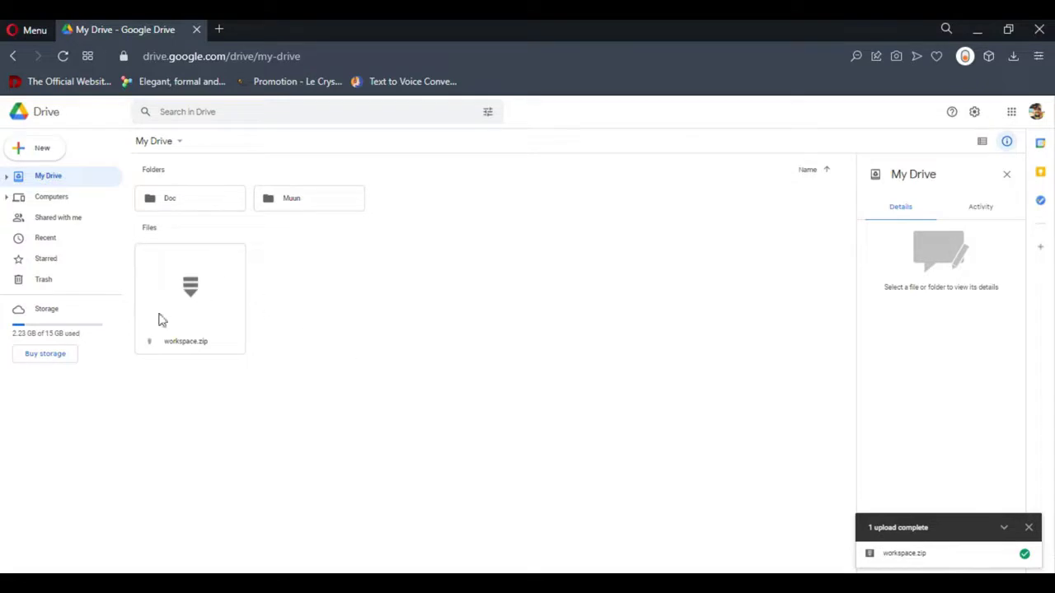
Step: Go to github.com/iperov/DeepFaceLab in a new tab and find the Releases section
left_click(218, 29)
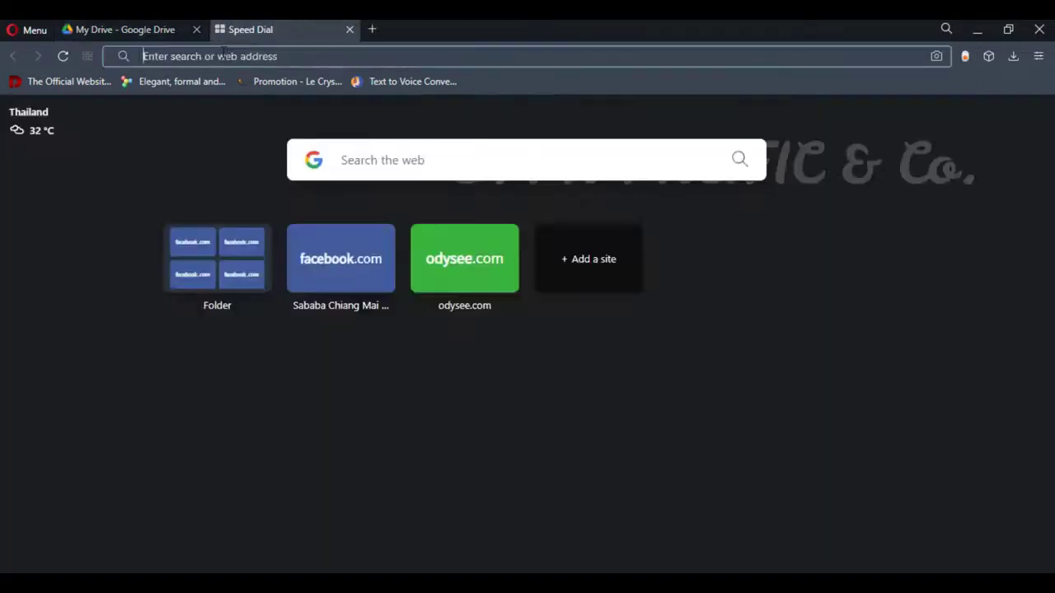
type("ip")
left_click(272, 112)
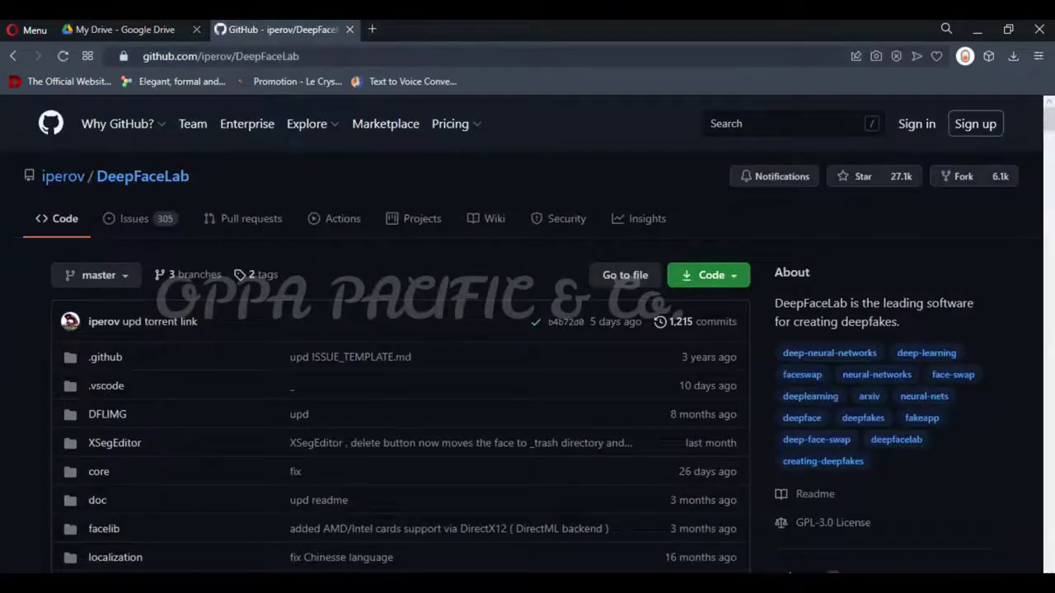
left_click(267, 57)
left_click(14, 393)
scroll(14, 396, "down", 20)
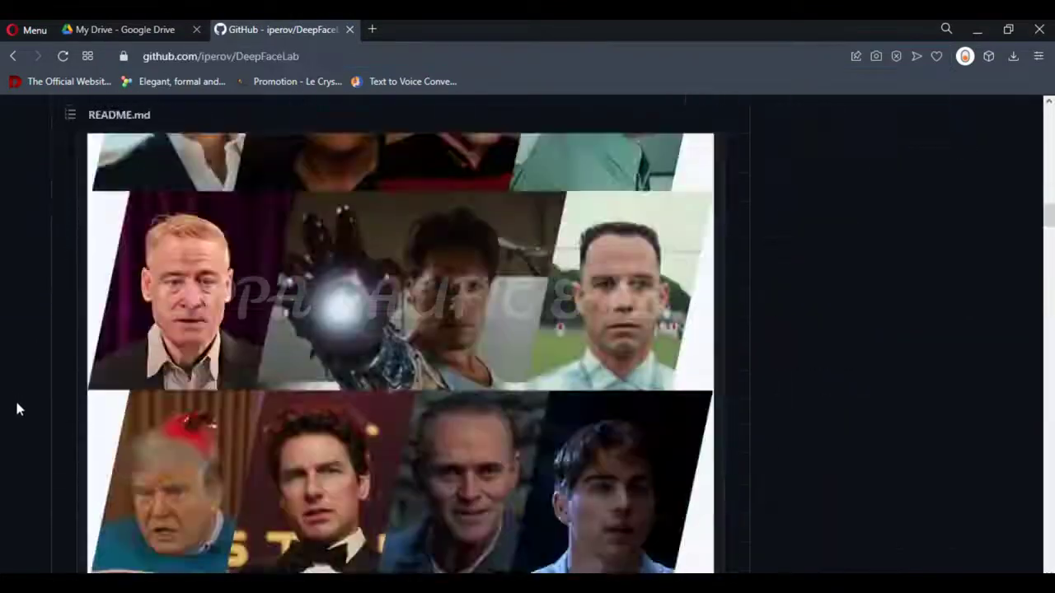
scroll(28, 427, "down", 10)
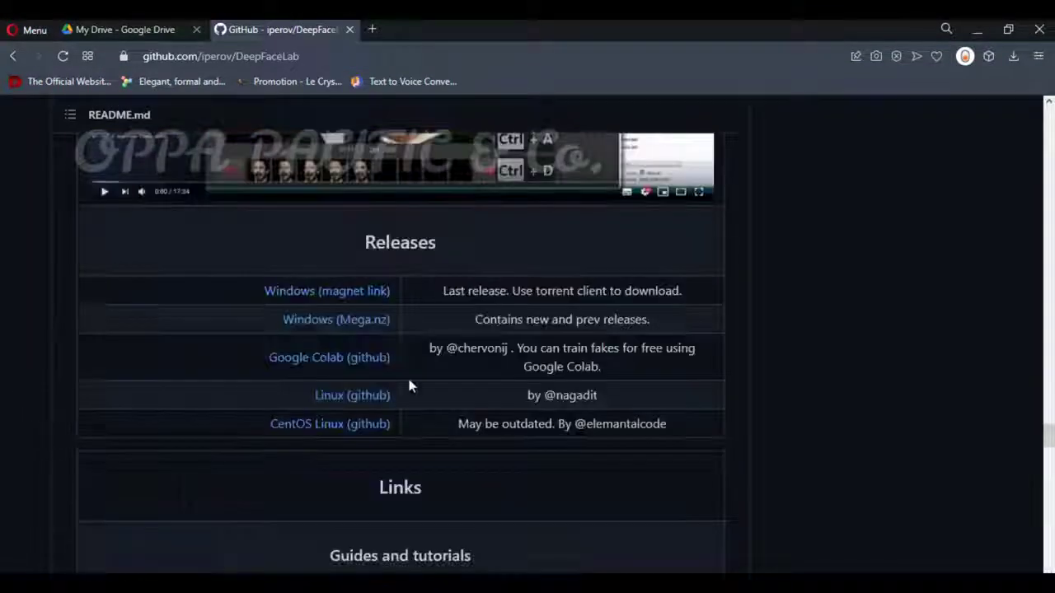
left_click_drag(423, 381, 368, 373)
Step: Follow the Google Colab (github) release to the DFL-Colab Notebook Link
left_click(320, 363)
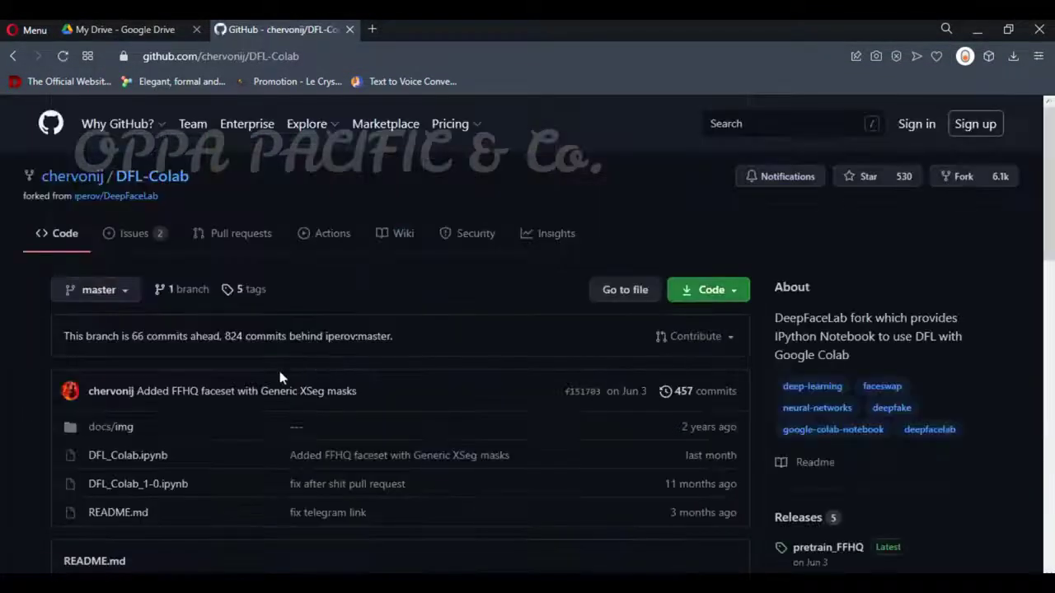
scroll(273, 373, "down", 15)
left_click_drag(425, 269, 100, 269)
left_click(237, 270)
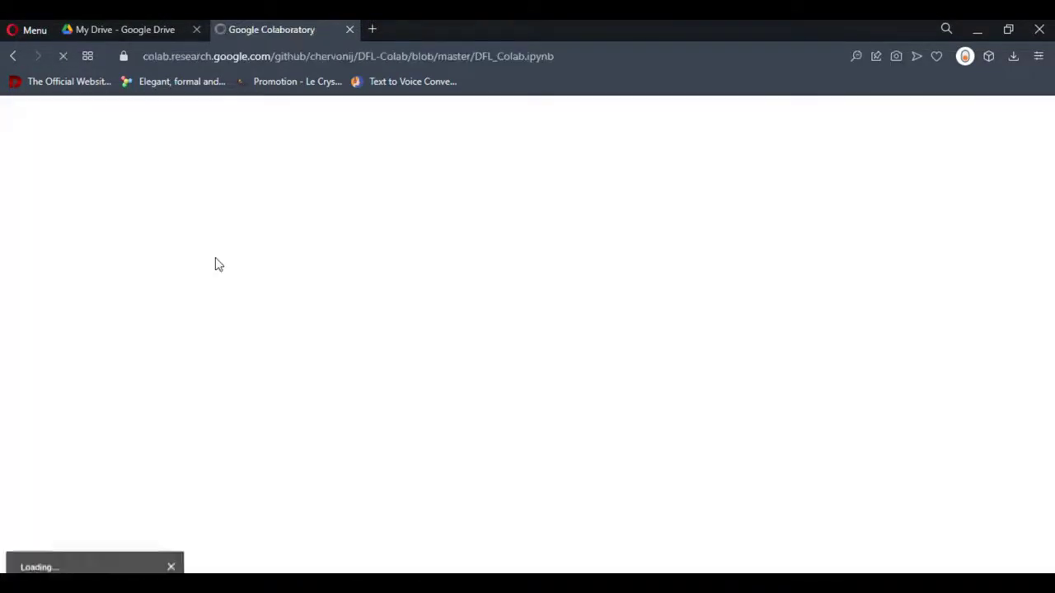
Step: Close the Google Drive tab, connect the notebook to a runtime and check its RAM and disk usage
left_click(141, 29)
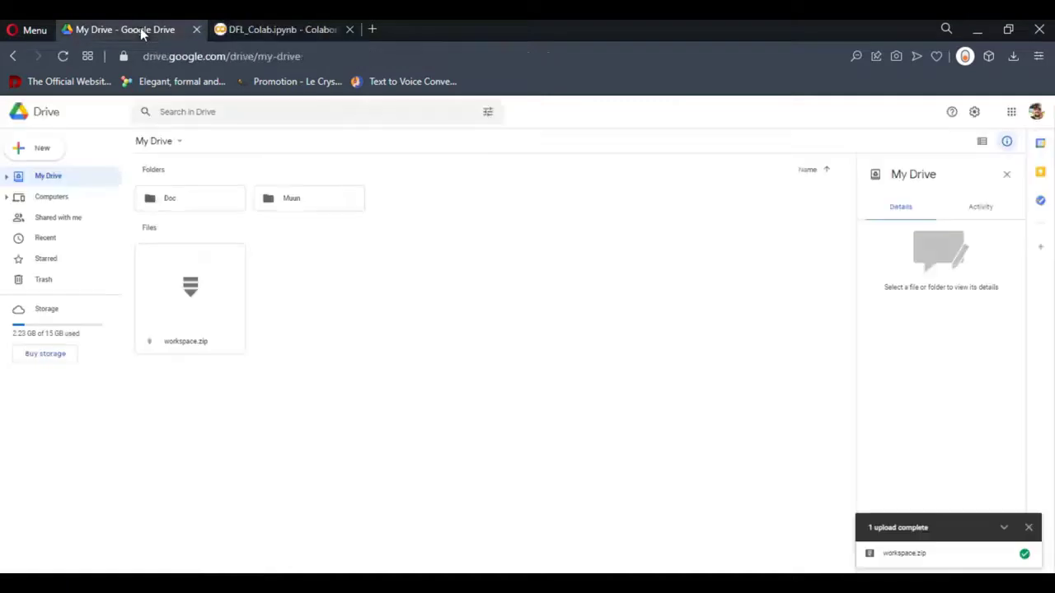
left_click(197, 29)
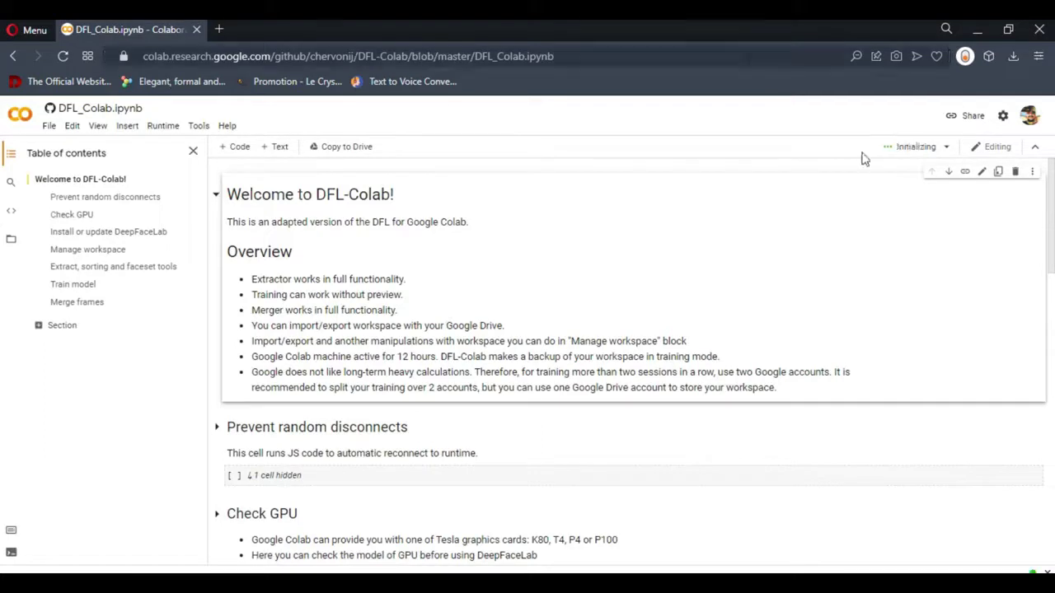
left_click(946, 146)
left_click(880, 212)
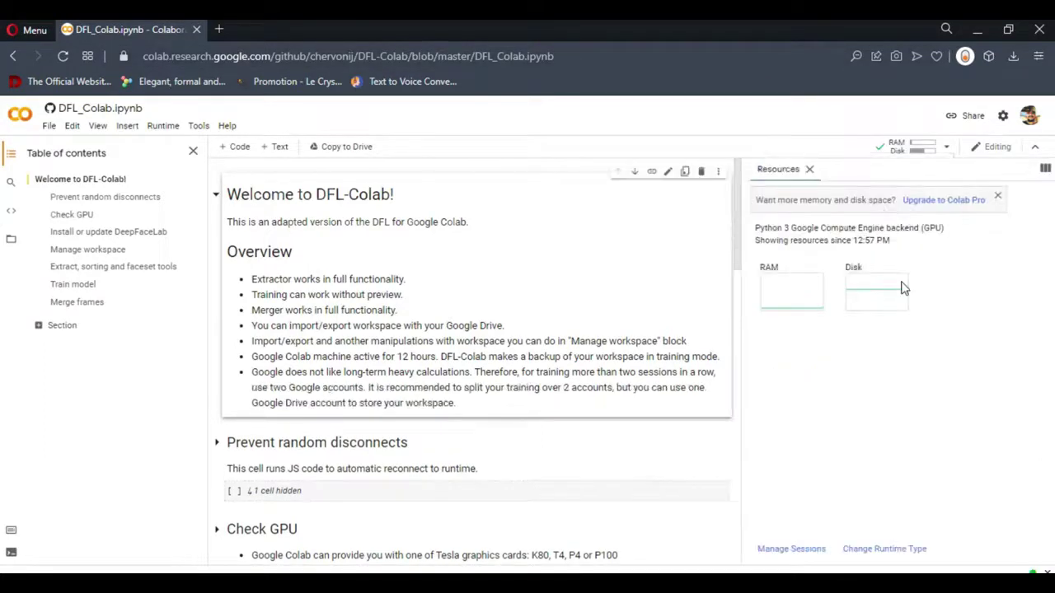
left_click(809, 169)
Step: Run the 'Prevent random disconnects' cell anyway and confirm it prints Done
left_click(219, 427)
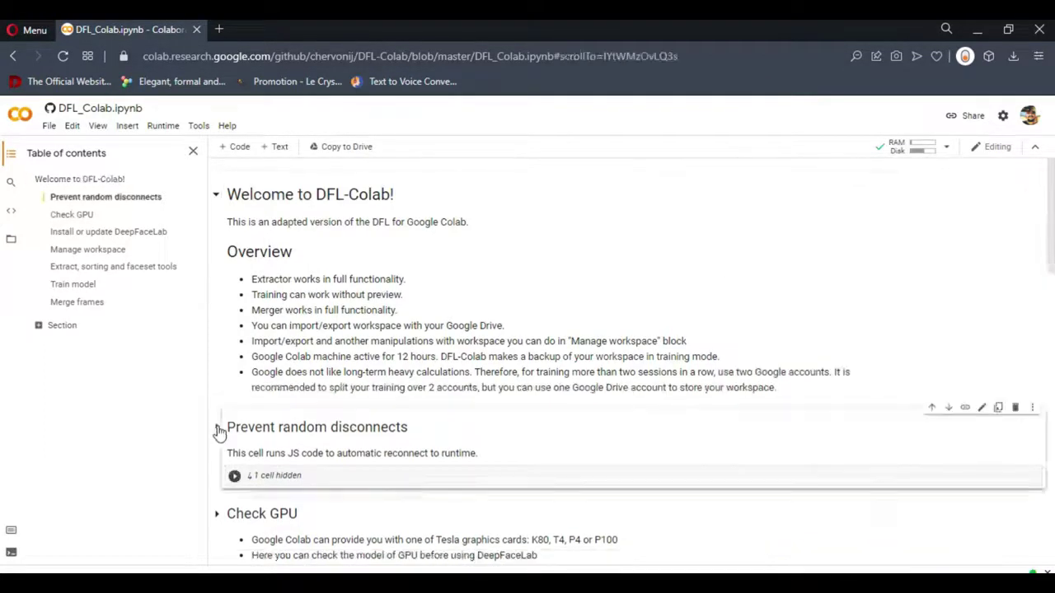
left_click(217, 199)
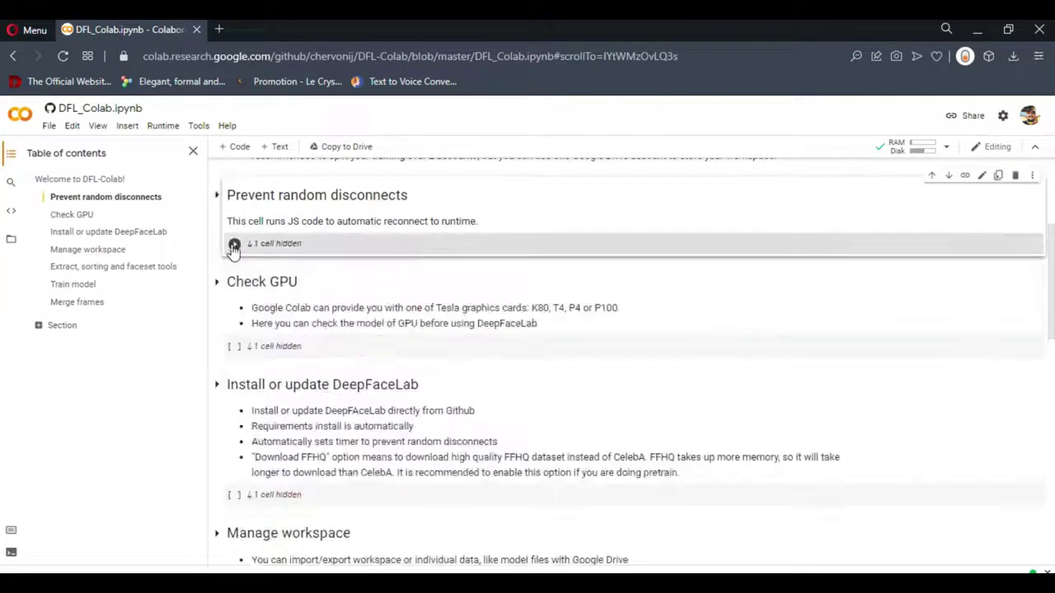
left_click(234, 244)
left_click(674, 398)
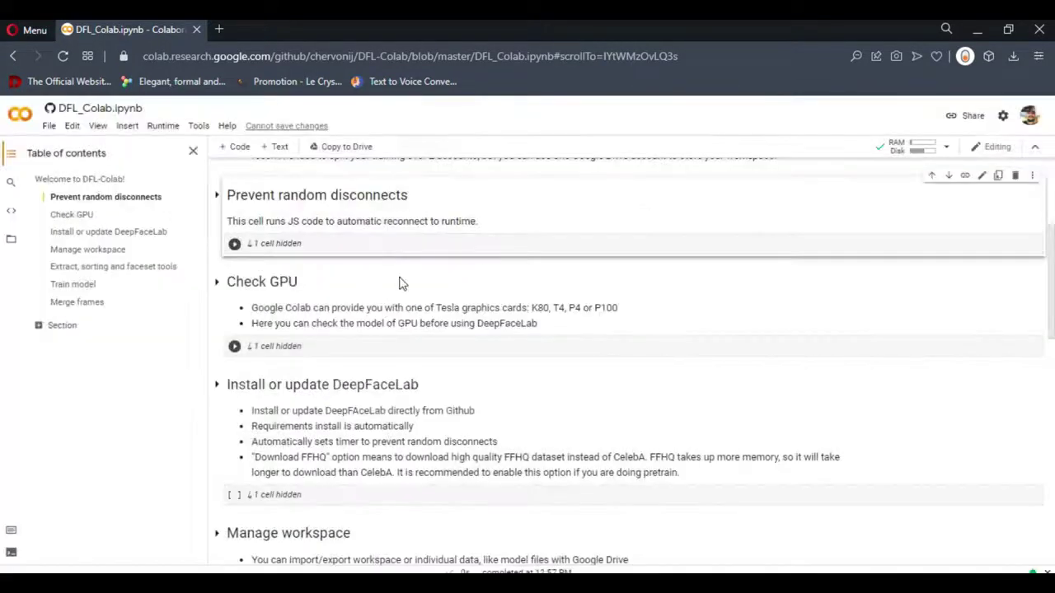
left_click(212, 195)
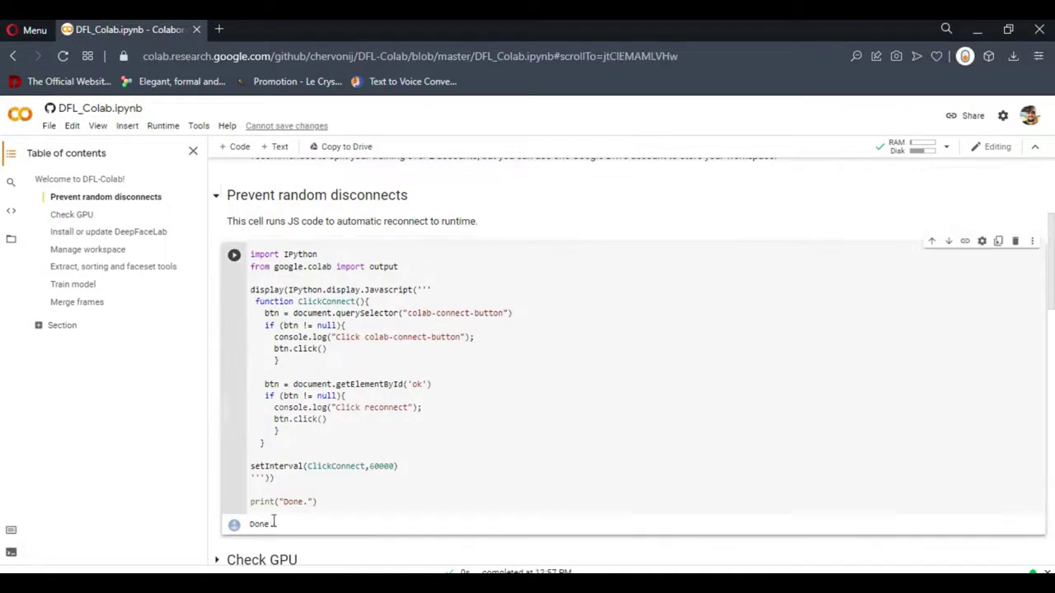
left_click(216, 195)
Step: Run the !nvidia-smi Check GPU cell, confirming a Tesla T4 with 15109MiB
left_click(216, 281)
left_click(234, 358)
scroll(291, 399, "down", 1)
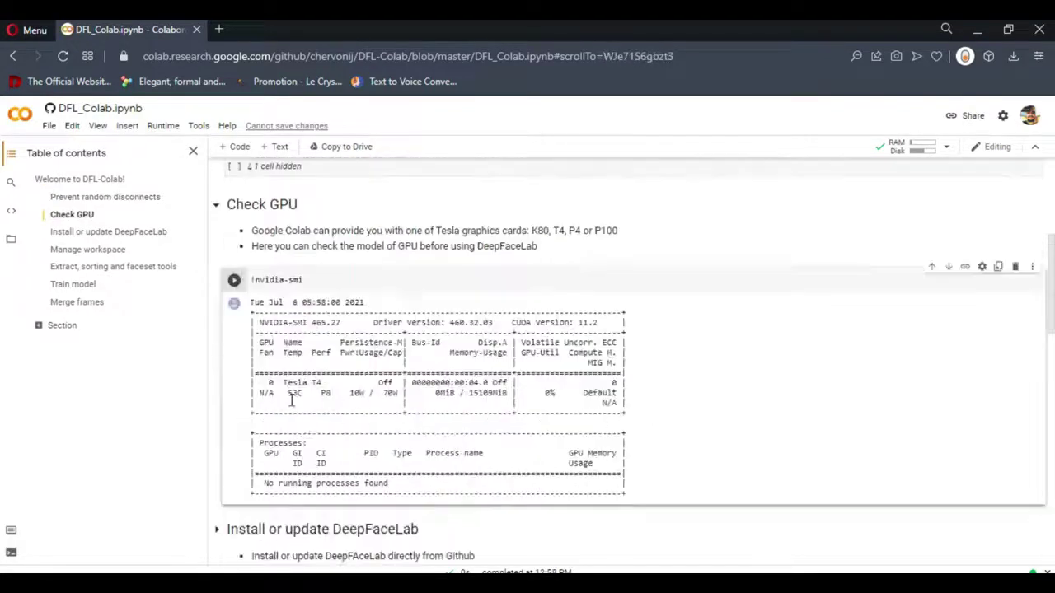
left_click_drag(472, 394, 508, 400)
triple_click(475, 393)
left_click(476, 394)
Step: Run 'Install or update DeepFaceLab' in install mode without FFHQ, cloning from GitHub and installing requirements
left_click(215, 205)
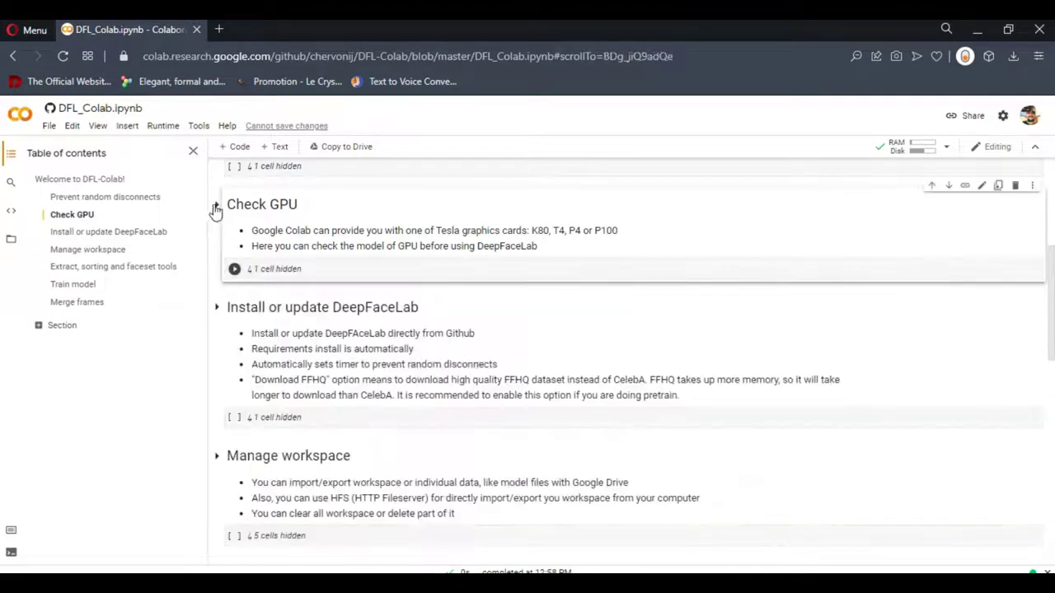
left_click(215, 308)
scroll(291, 404, "down", 1)
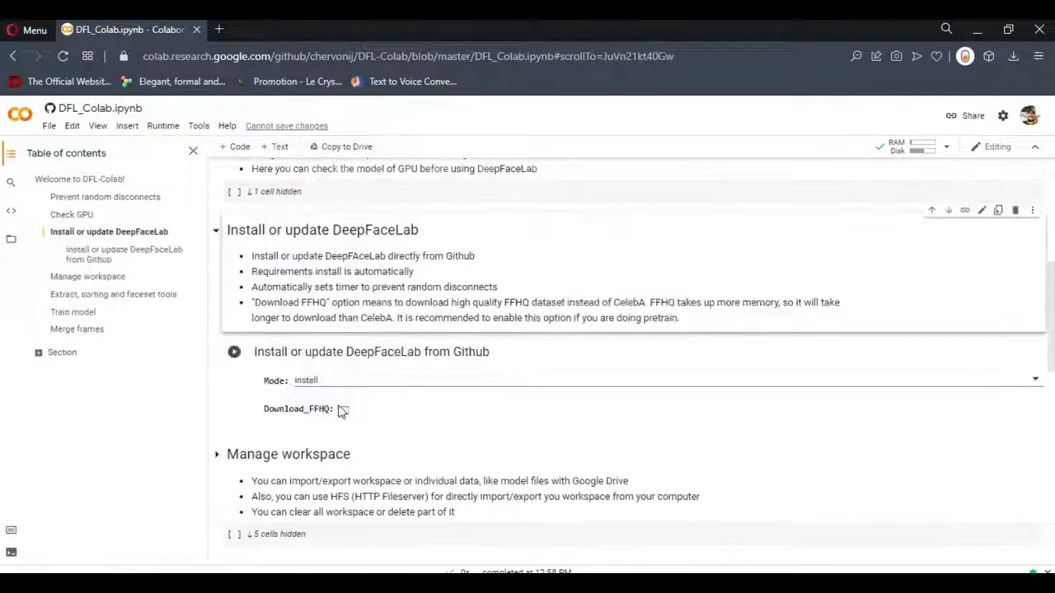
left_click(234, 351)
scroll(775, 419, "down", 2)
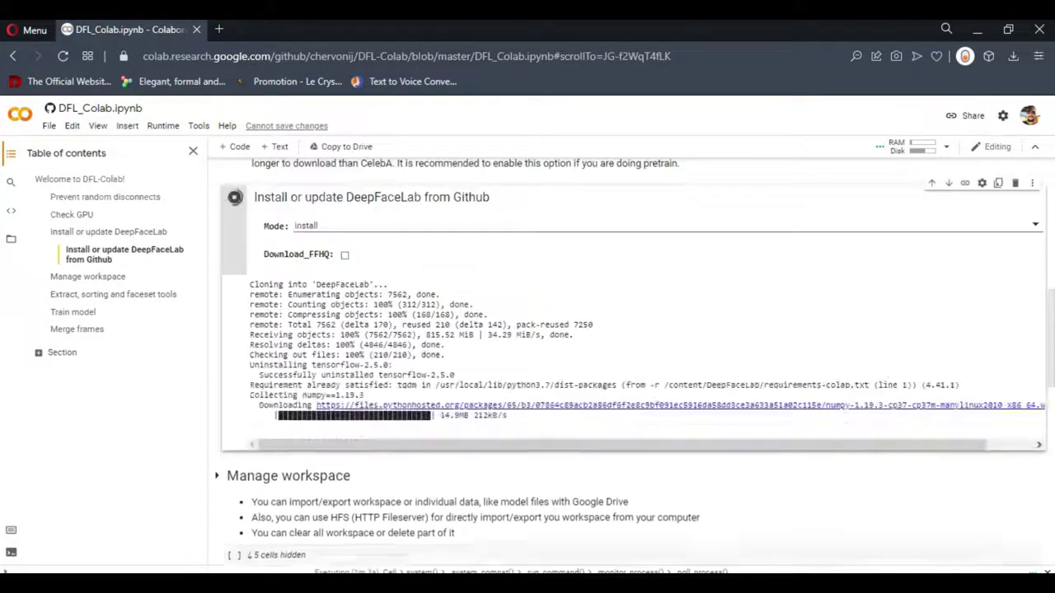
scroll(626, 356, "down", 1)
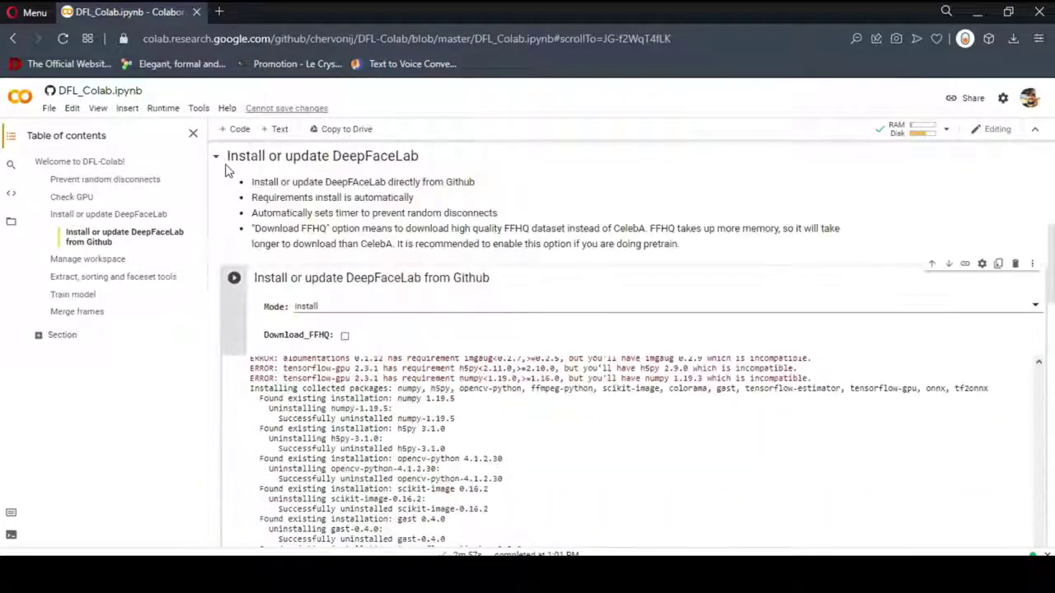
left_click(216, 159)
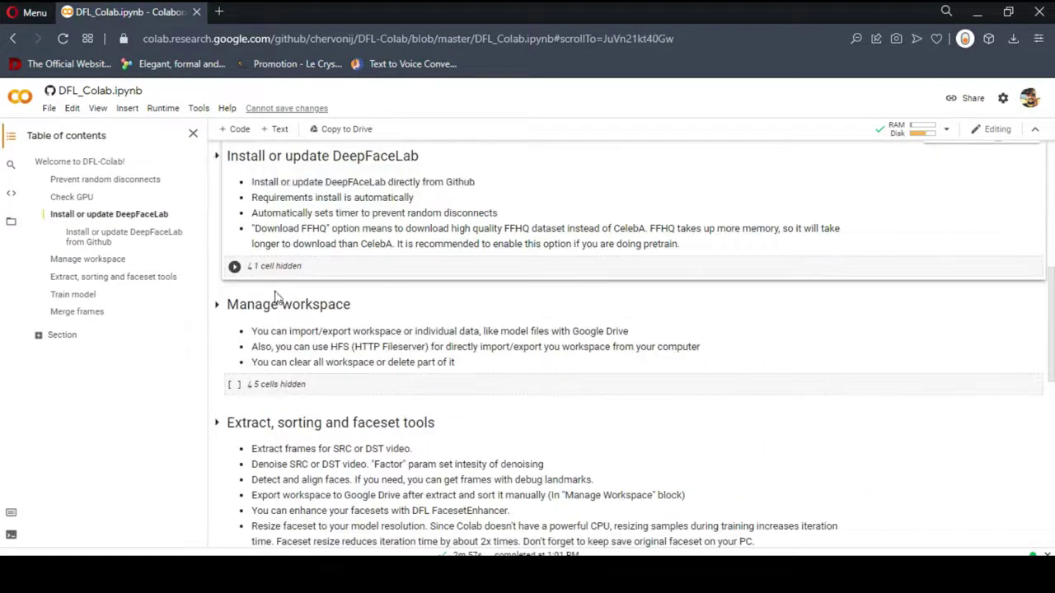
Step: Run Import from Drive, approve Drive access and submit the authorization code to load workspace.zip
left_click(217, 305)
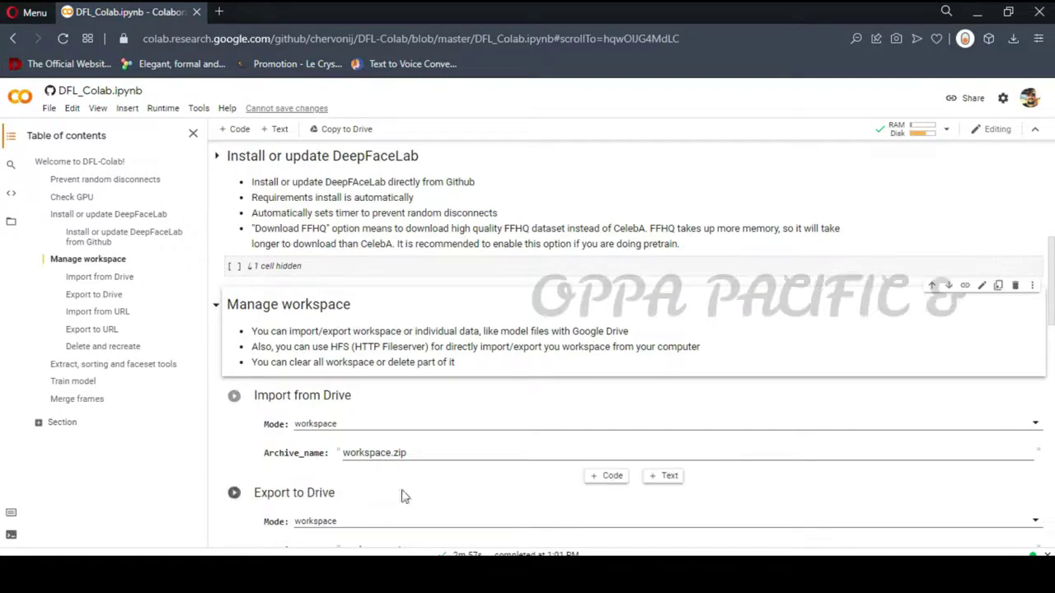
left_click(234, 399)
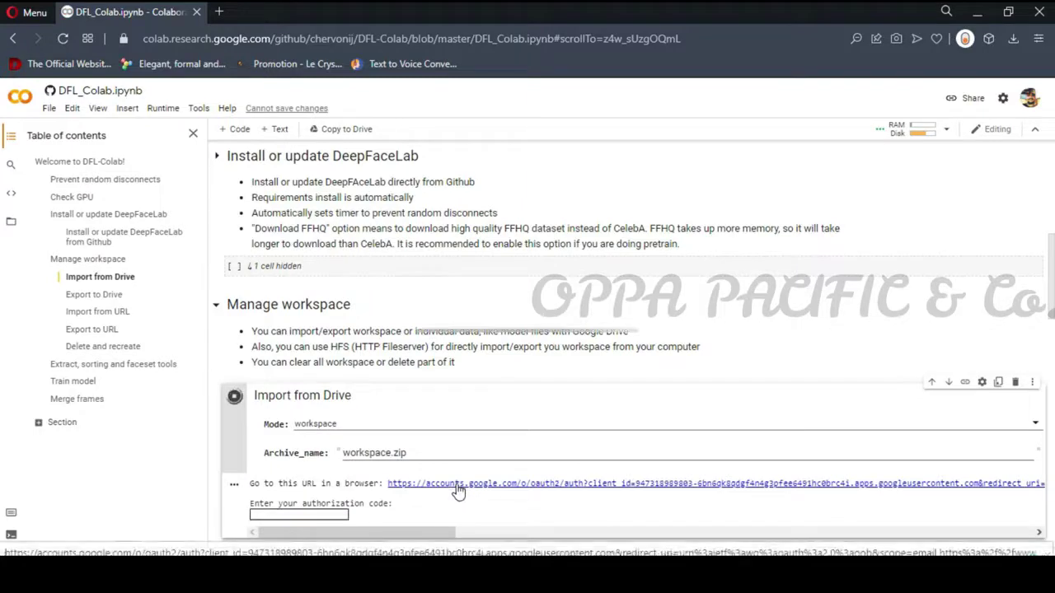
left_click(458, 491)
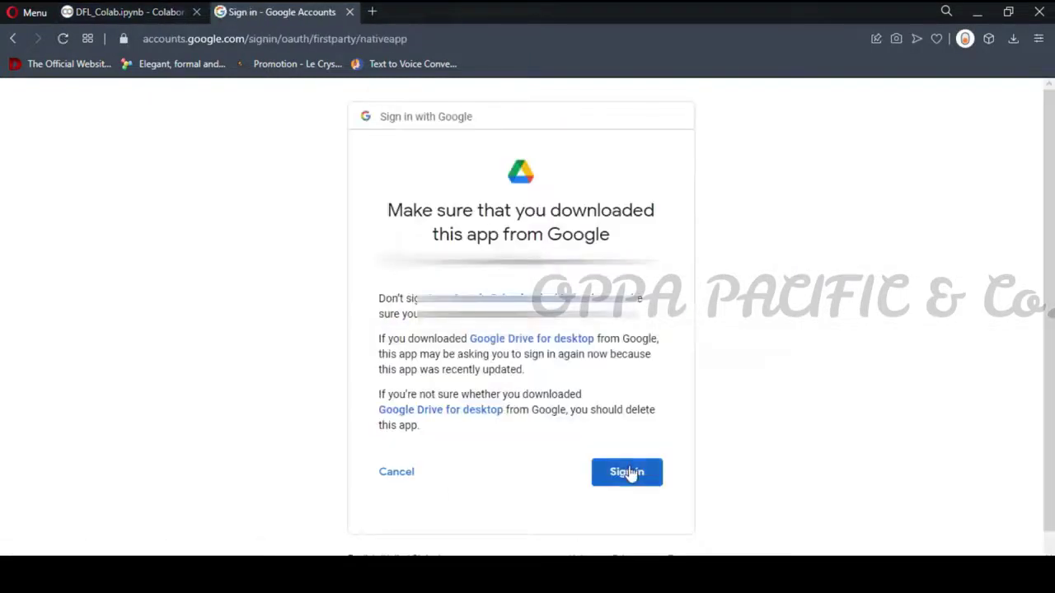
left_click(628, 473)
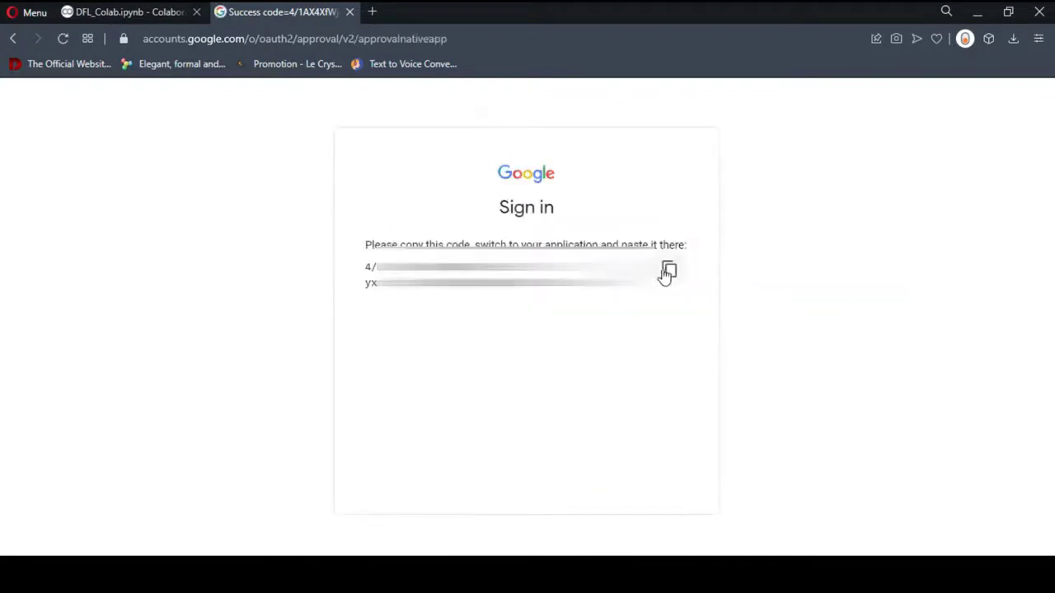
left_click(668, 272)
left_click(137, 10)
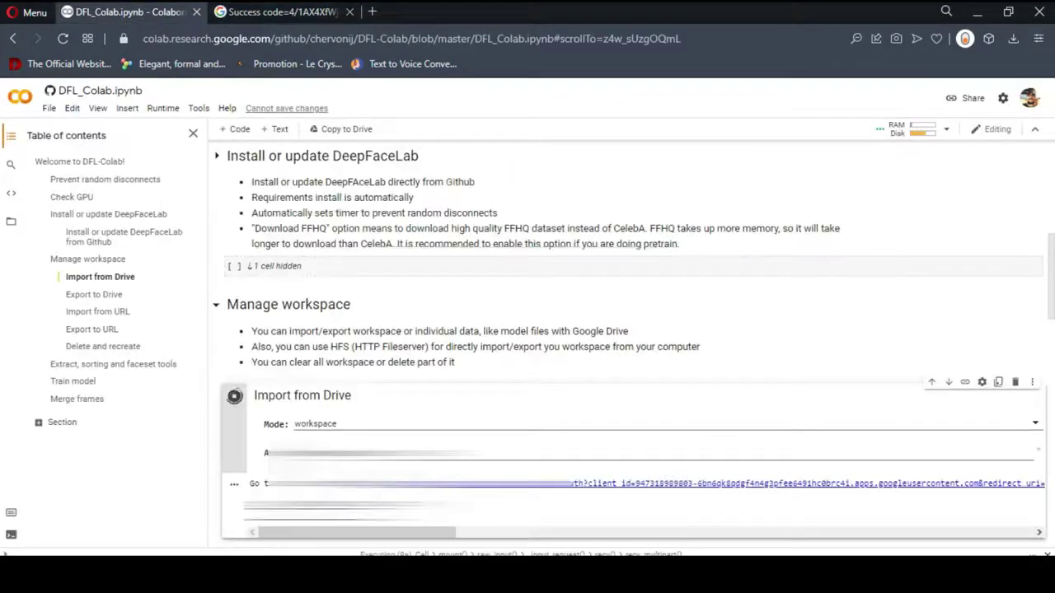
key("ctrl+v")
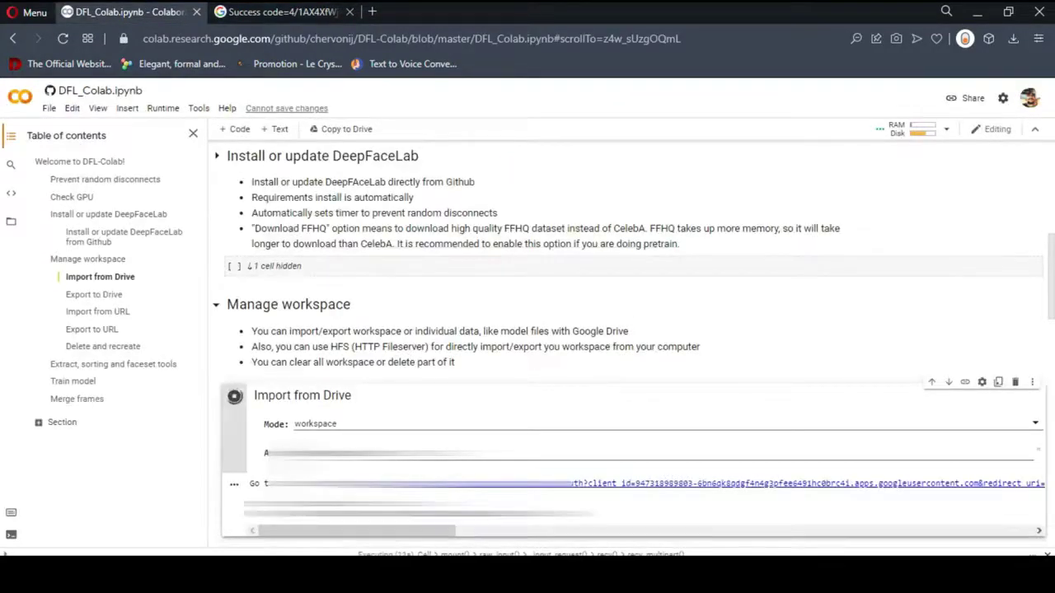
key("Return")
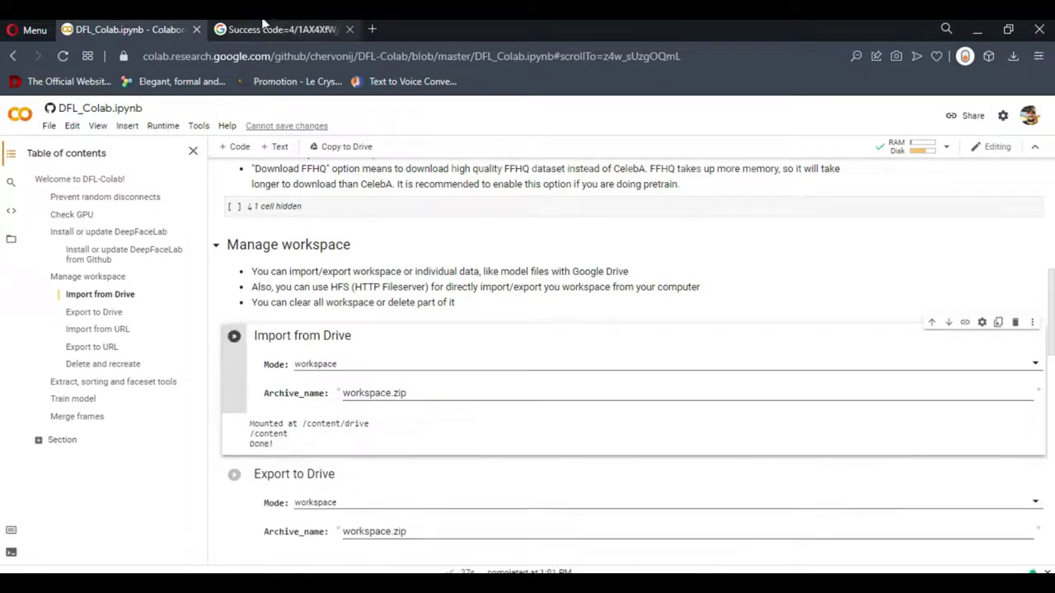
Step: Select Quick96 as the model, run the Training cell and accept the default model name 'new'
left_click(216, 244)
scroll(272, 357, "down", 3)
left_click(218, 357)
scroll(272, 379, "down", 2)
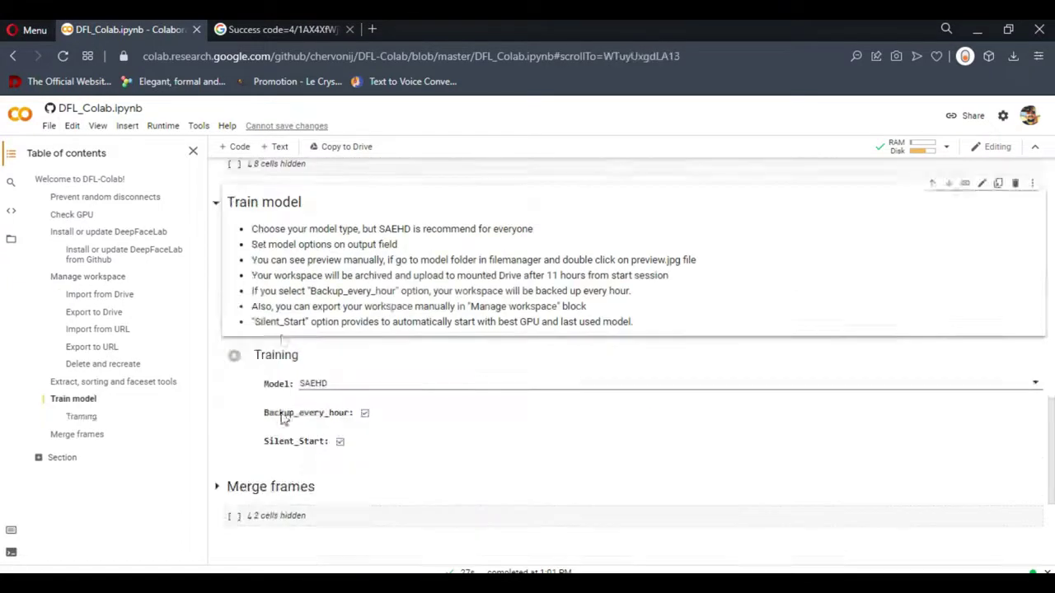
left_click(329, 384)
left_click(334, 417)
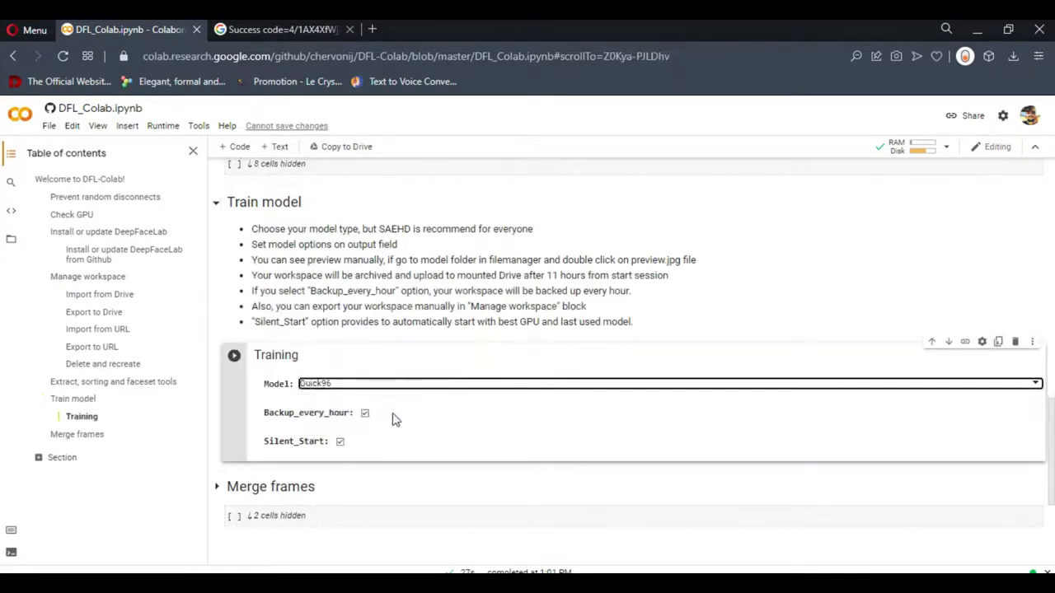
left_click(234, 359)
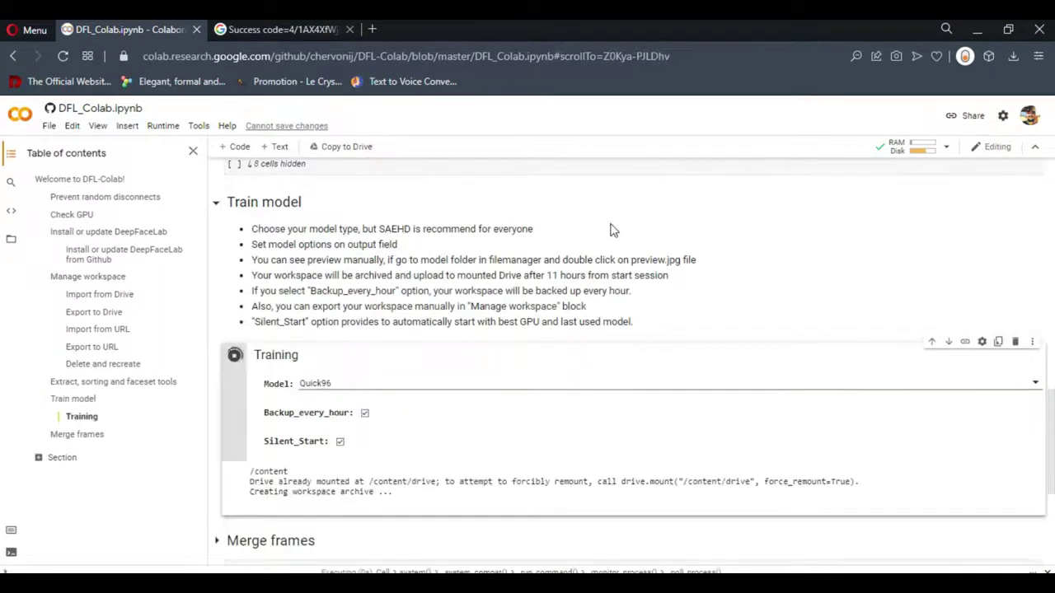
scroll(622, 216, "down", 2)
scroll(622, 211, "up", 2)
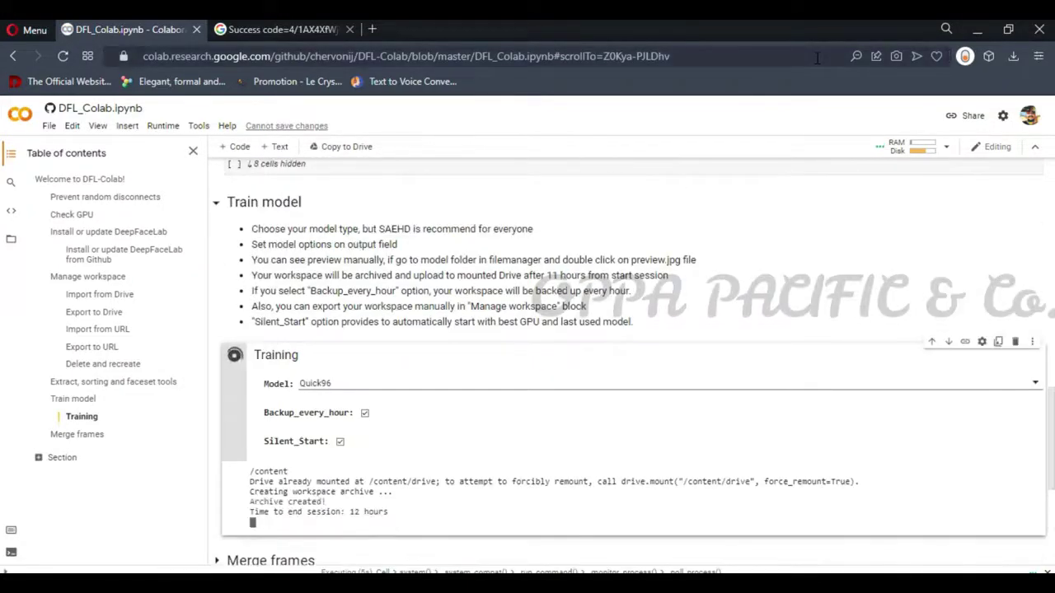
scroll(862, 193, "down", 1)
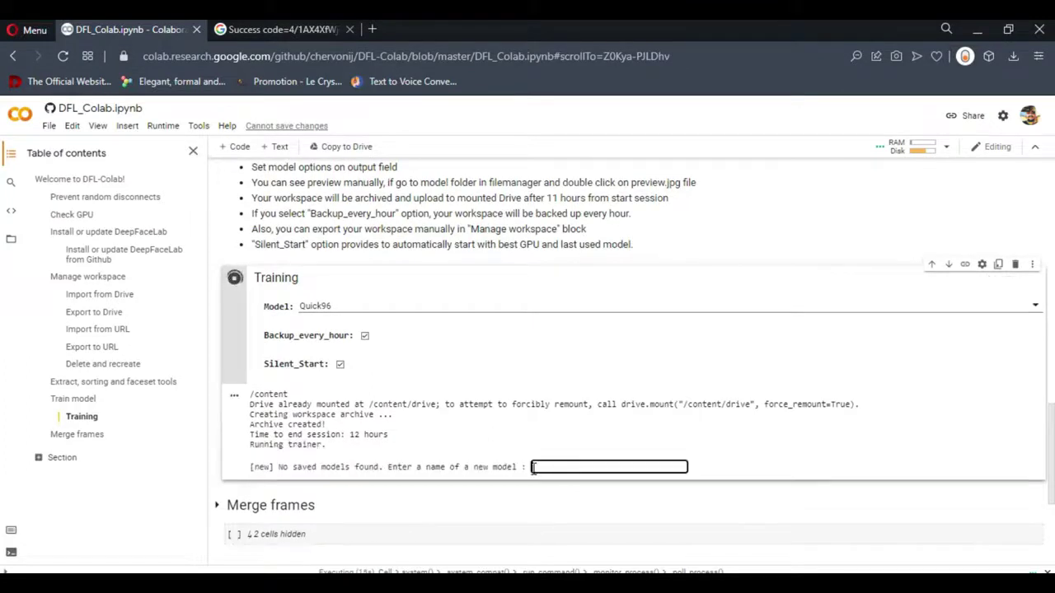
key("Return")
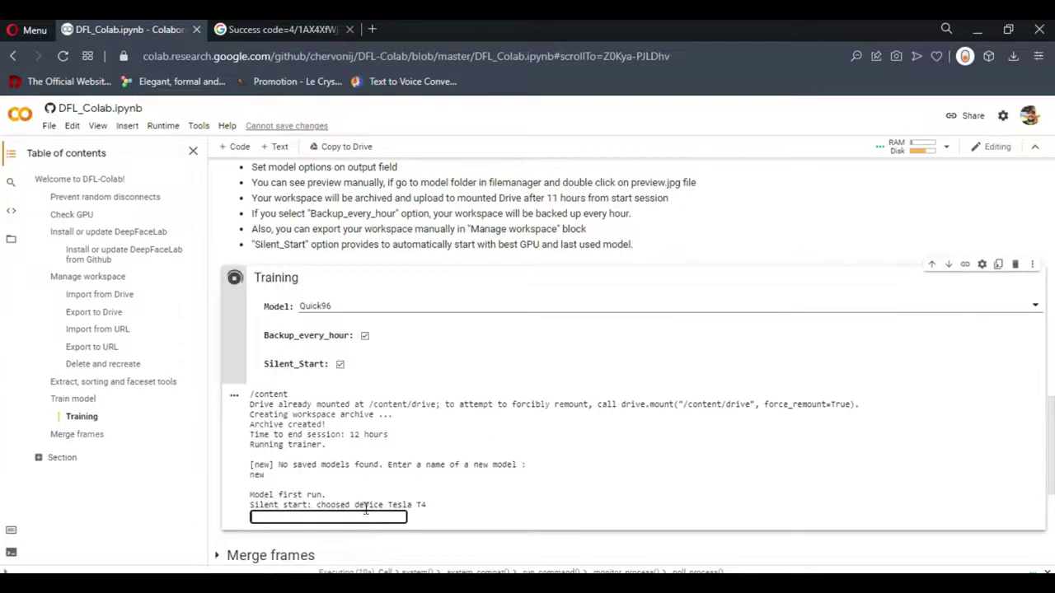
Step: Follow the Quick96 training log past iteration 72,108, with two automatic backups saved
scroll(368, 504, "down", 1)
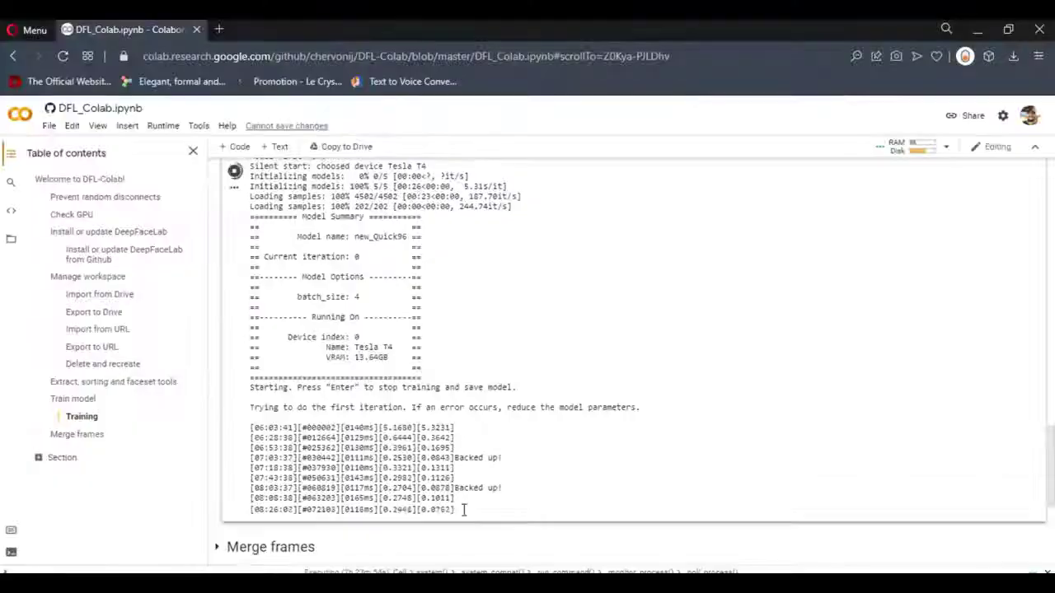
Step: Save and stop Quick96 training at iteration 72,308, then interrupt the Training cell
left_click(500, 511)
key("Return")
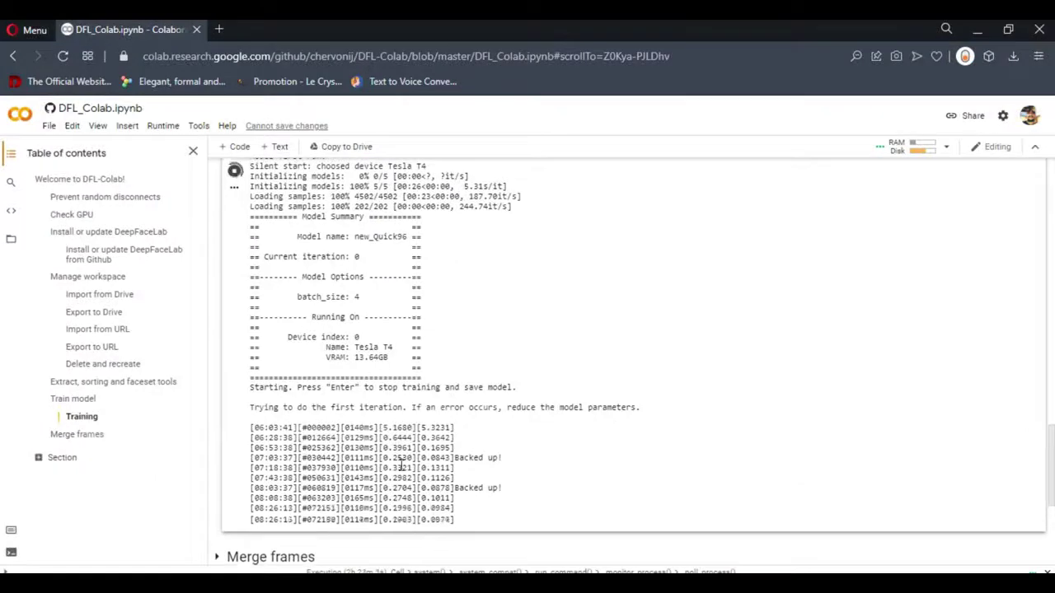
scroll(392, 412, "up", 5)
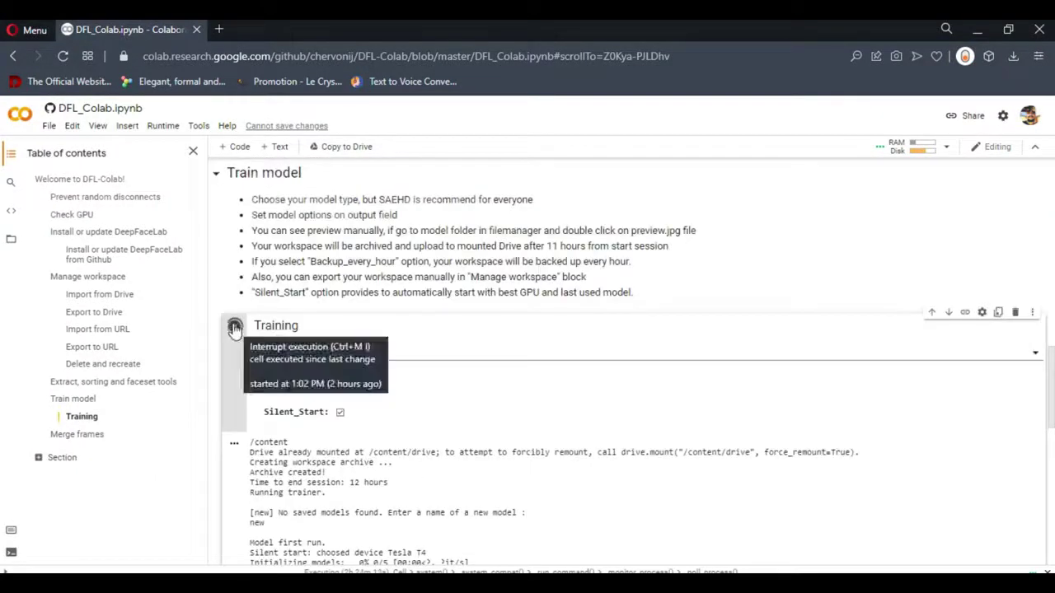
left_click(234, 328)
scroll(428, 376, "down", 10)
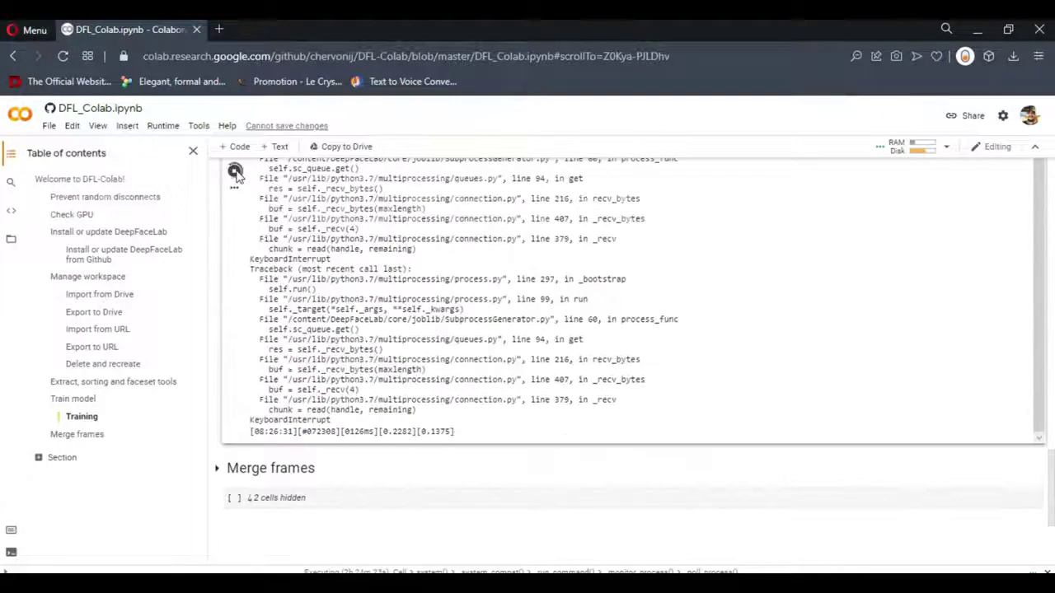
scroll(530, 297, "up", 10)
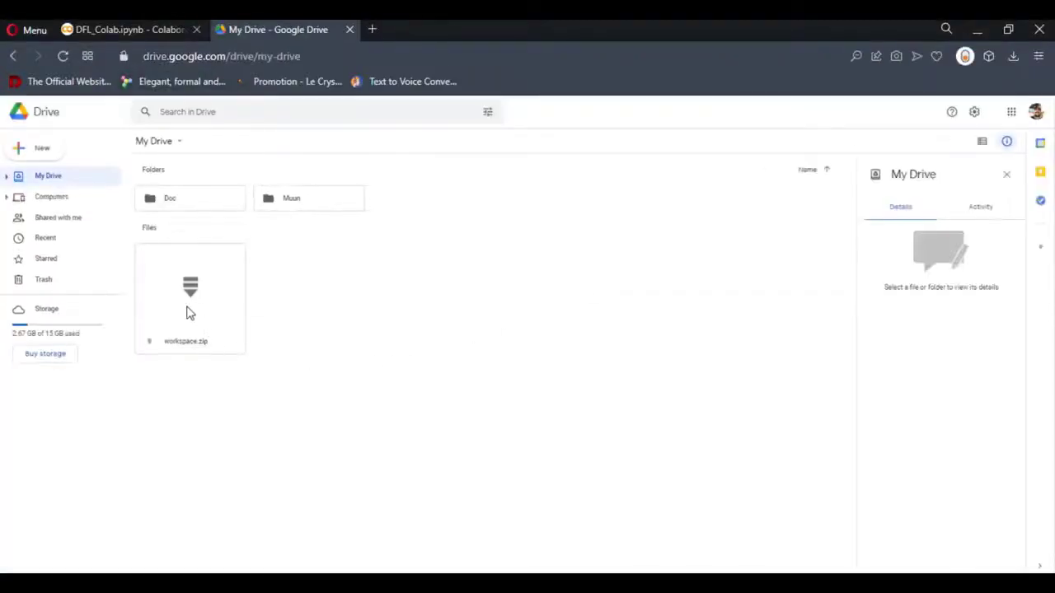
Step: Review the version history of workspace.zip in My Drive, showing three stored versions
right_click(186, 313)
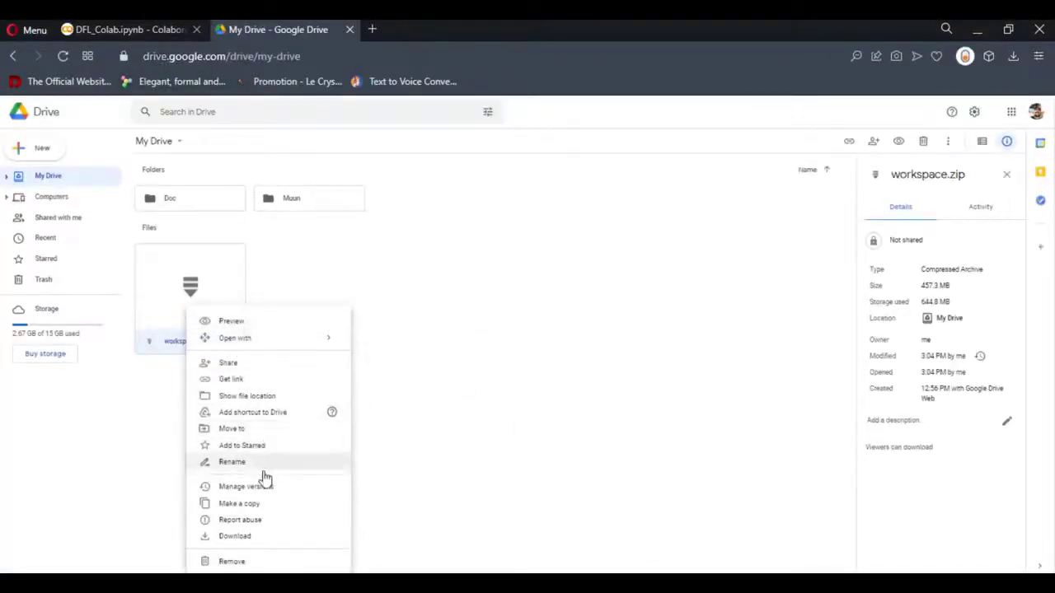
left_click(265, 499)
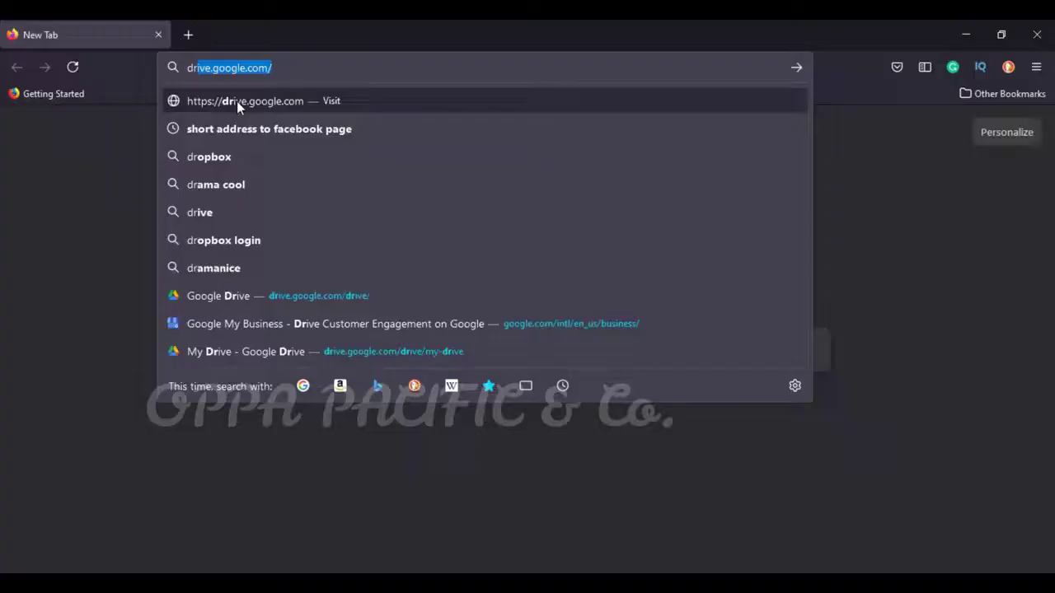
key("BackSpace")
key("BackSpace")
type("iper")
key("Down")
key("Down")
key("Down")
key("Down")
key("Down")
key("Down")
key("Down")
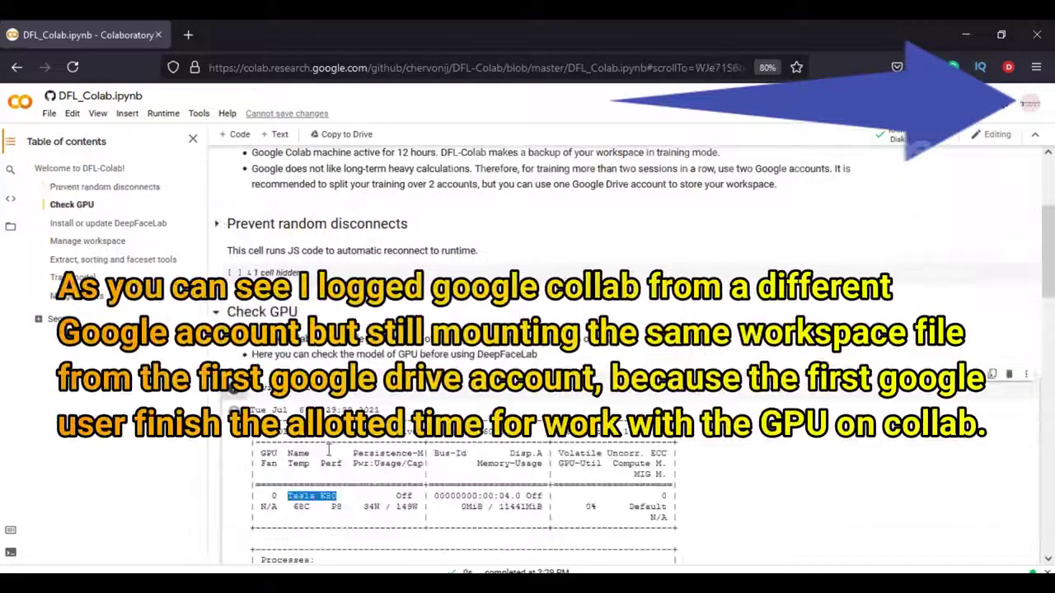
Step: Let the DeepFaceLab reinstall finish in the new session, then collapse its section
scroll(329, 453, "down", 2)
left_click(216, 247)
scroll(290, 247, "down", 2)
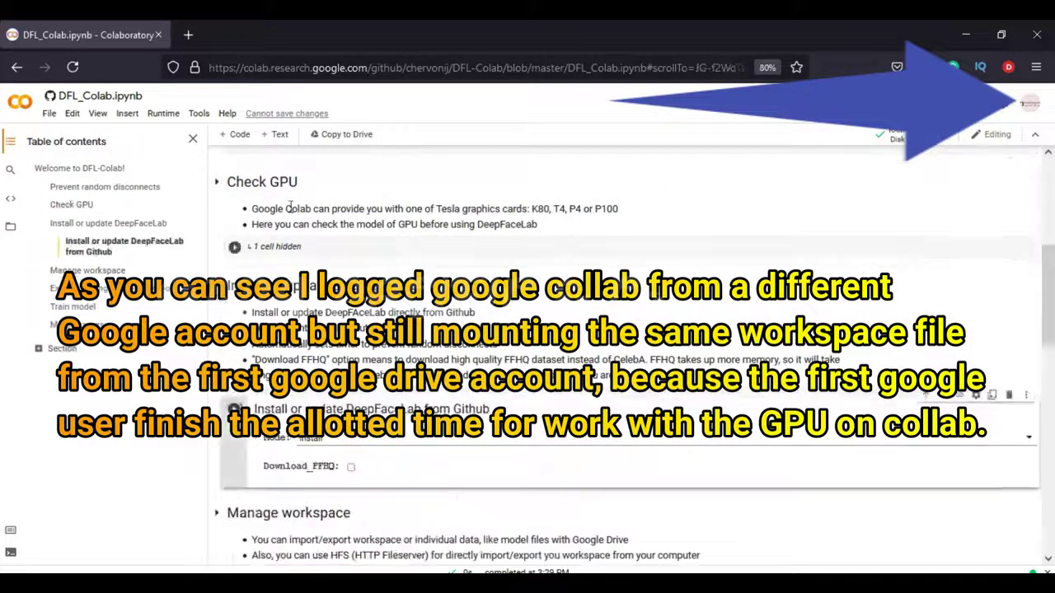
scroll(290, 207, "down", 1)
scroll(763, 307, "down", 1)
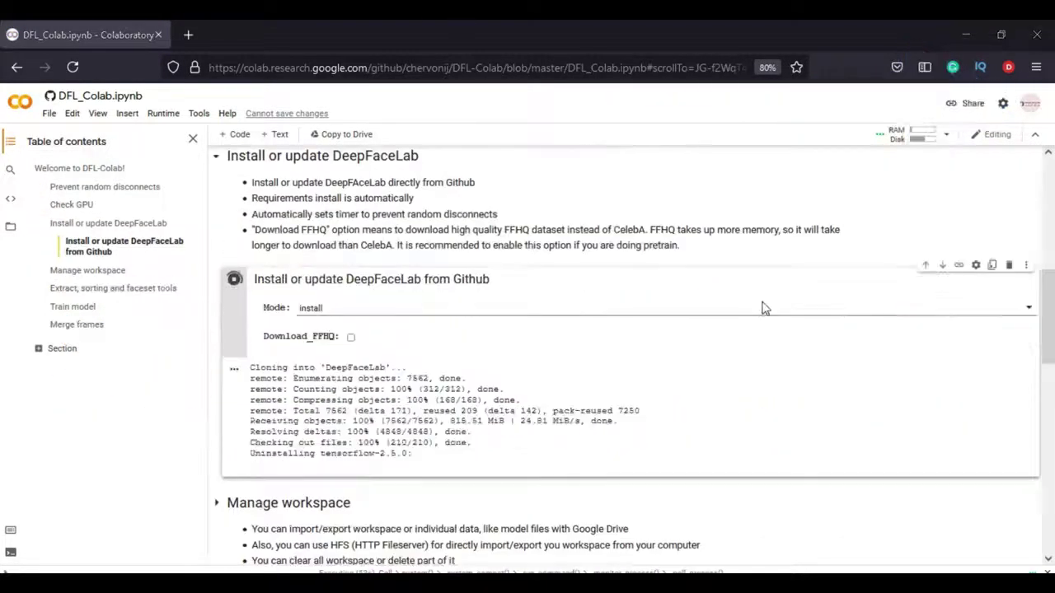
scroll(763, 307, "down", 3)
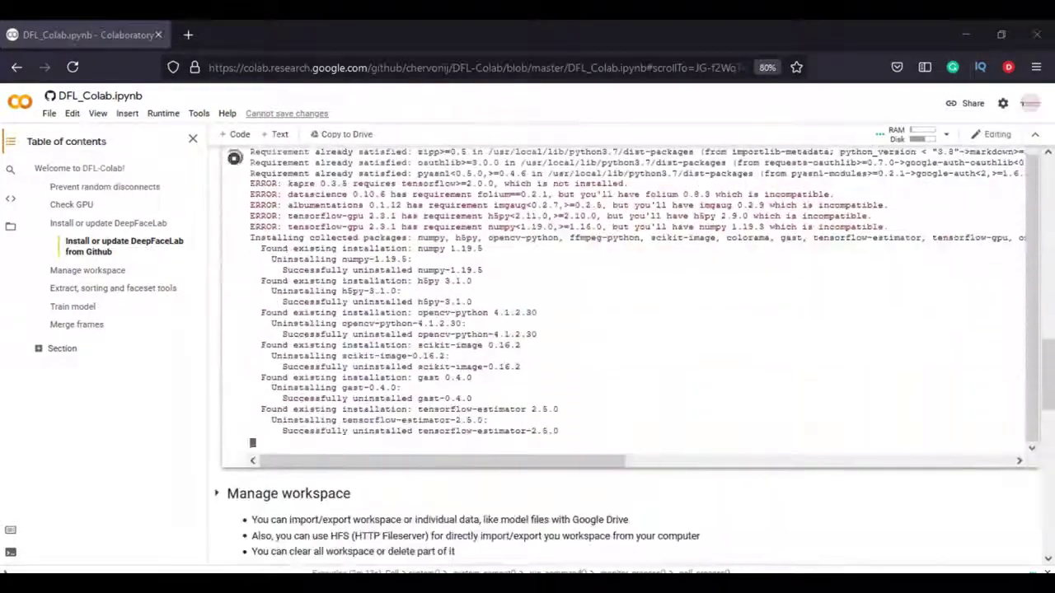
scroll(707, 479, "down", 4)
scroll(706, 479, "up", 3)
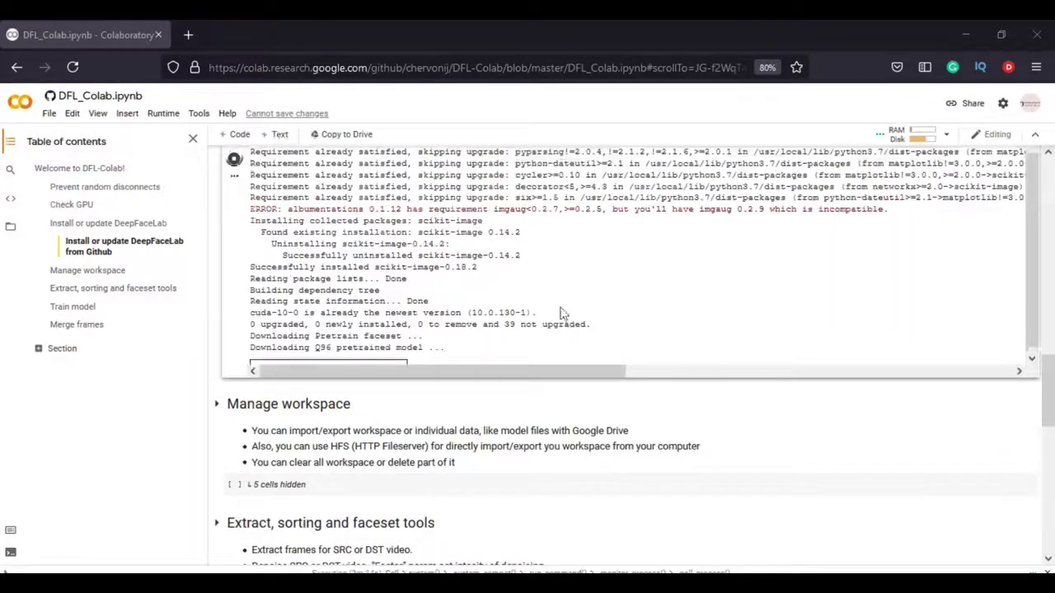
left_click(217, 208)
Step: Run Import from Drive and open its authorization link in the other browser
scroll(217, 212, "down", 2)
left_click(216, 228)
left_click(233, 320)
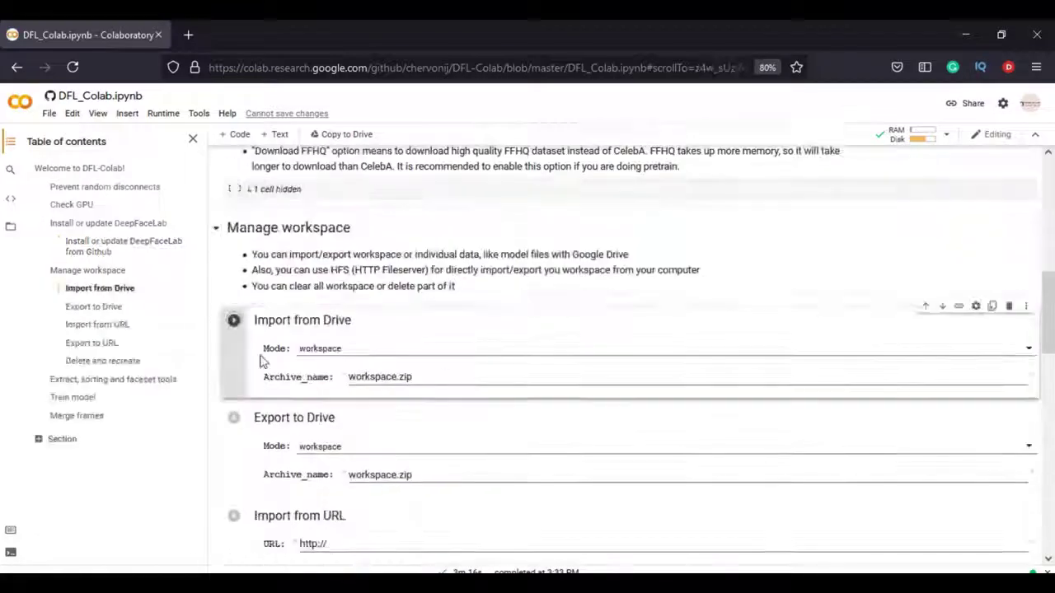
left_click(422, 416)
key("ctrl+l")
key("ctrl+c")
key("alt+Tab")
key("ctrl+v")
key("Return")
Step: Sign in with the second Google account, allow Drive access and submit the authorization code
left_click(494, 272)
left_click(626, 490)
key("alt+Tab")
key("ctrl+w")
left_click(372, 440)
key("ctrl+v")
key("Return")
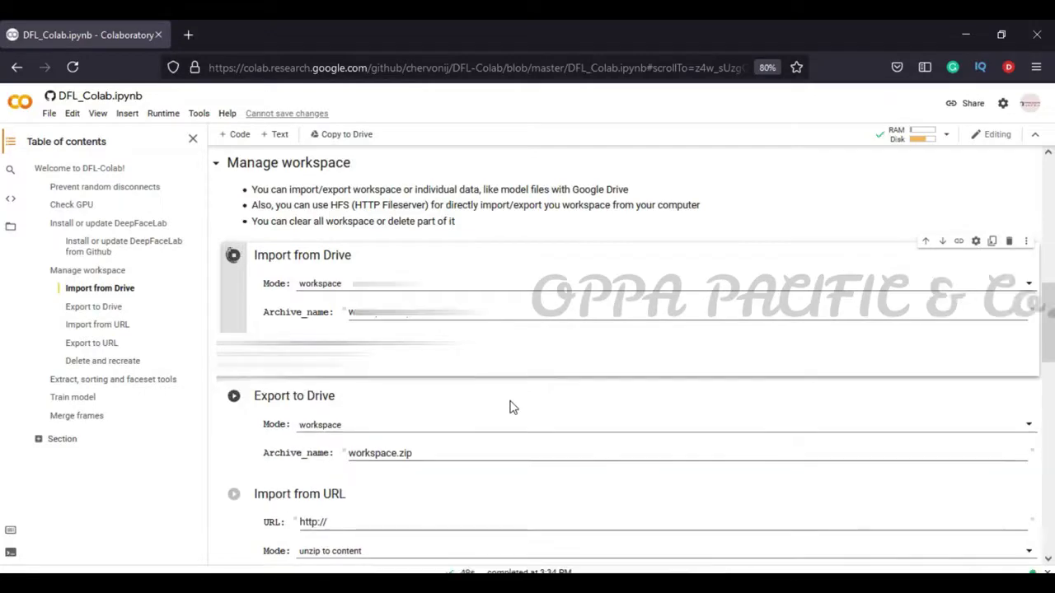
Step: Choose Quick96 as the model type and reveal the Training cell's source code
scroll(601, 371, "down", 10)
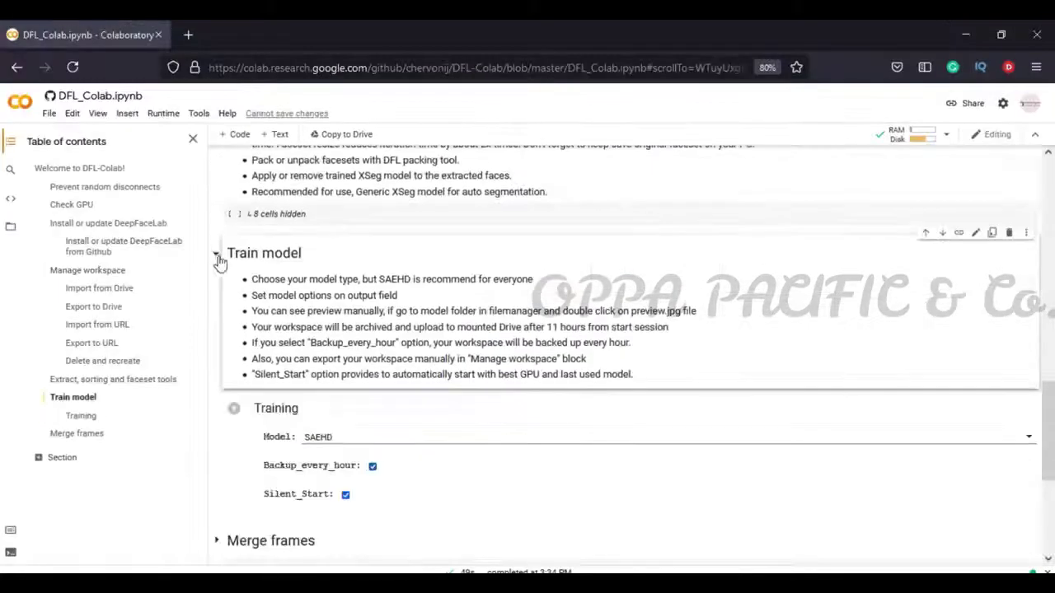
left_click(601, 437)
left_click(600, 486)
double_click(264, 257)
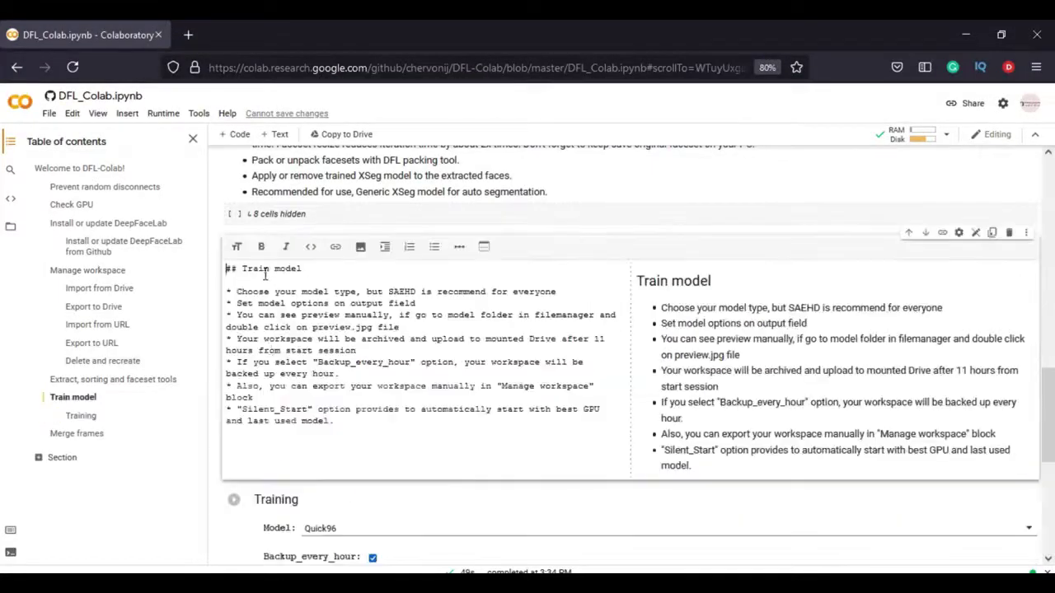
scroll(282, 265, "down", 3)
double_click(237, 249)
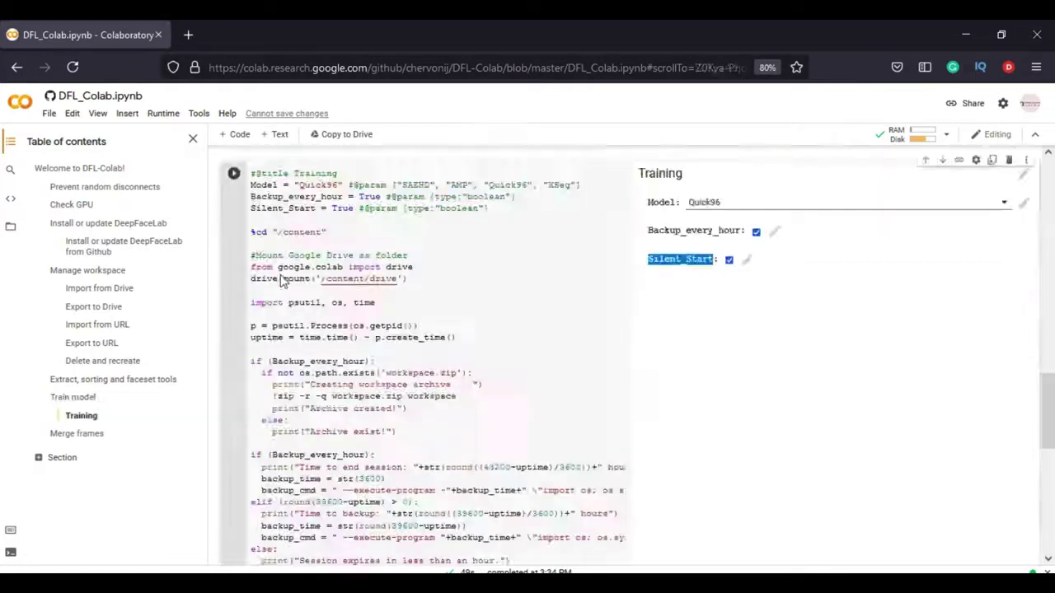
scroll(378, 366, "down", 4)
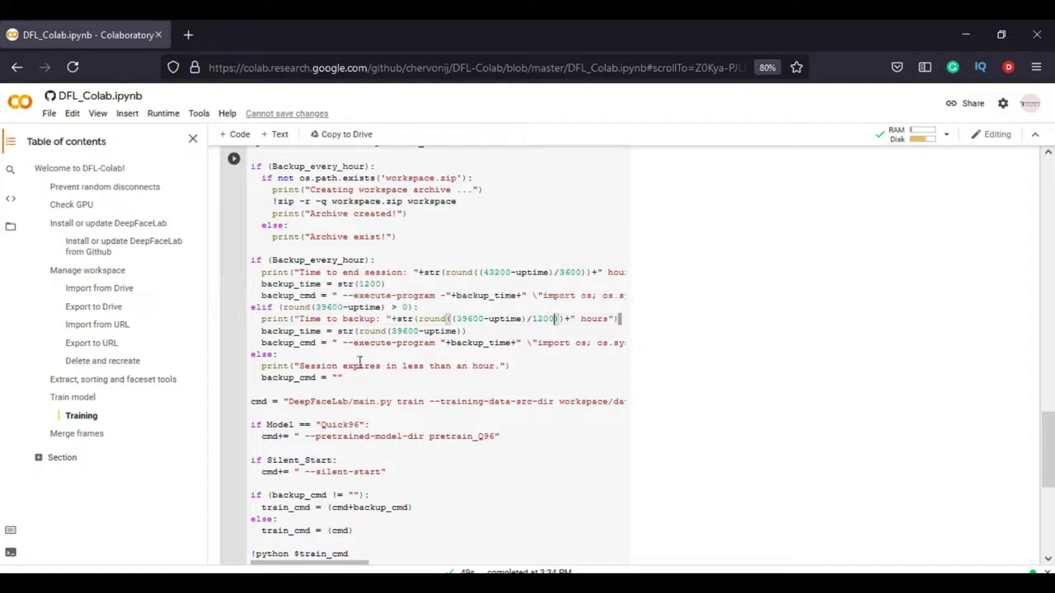
Step: Run the Training cell and watch new_Quick96 resume from iteration 63,202 on the Tesla K80
scroll(491, 407, "down", 1)
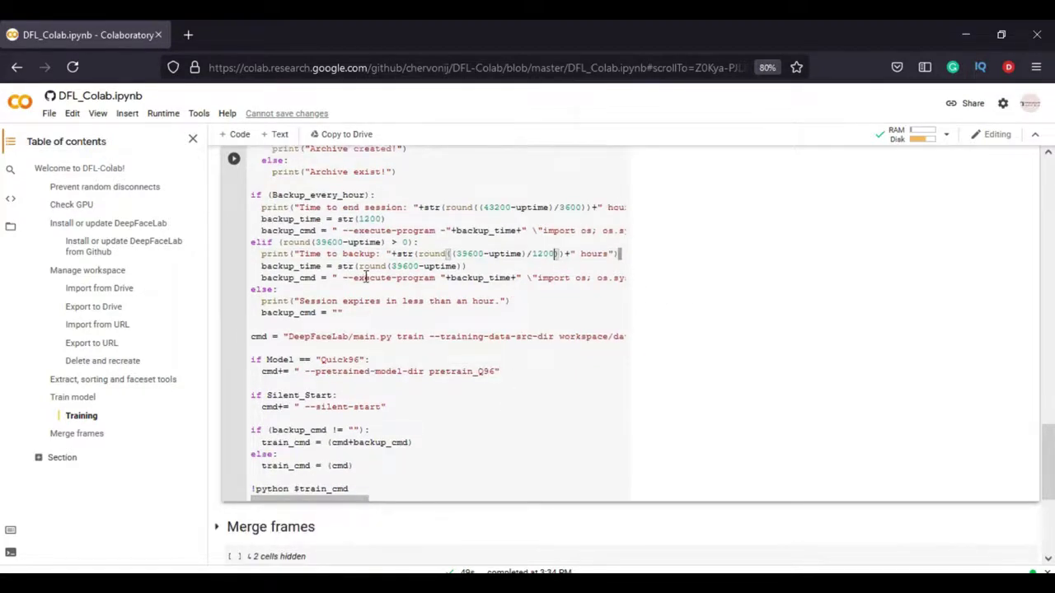
key("ctrl+Return")
scroll(626, 330, "up", 5)
scroll(626, 330, "down", 6)
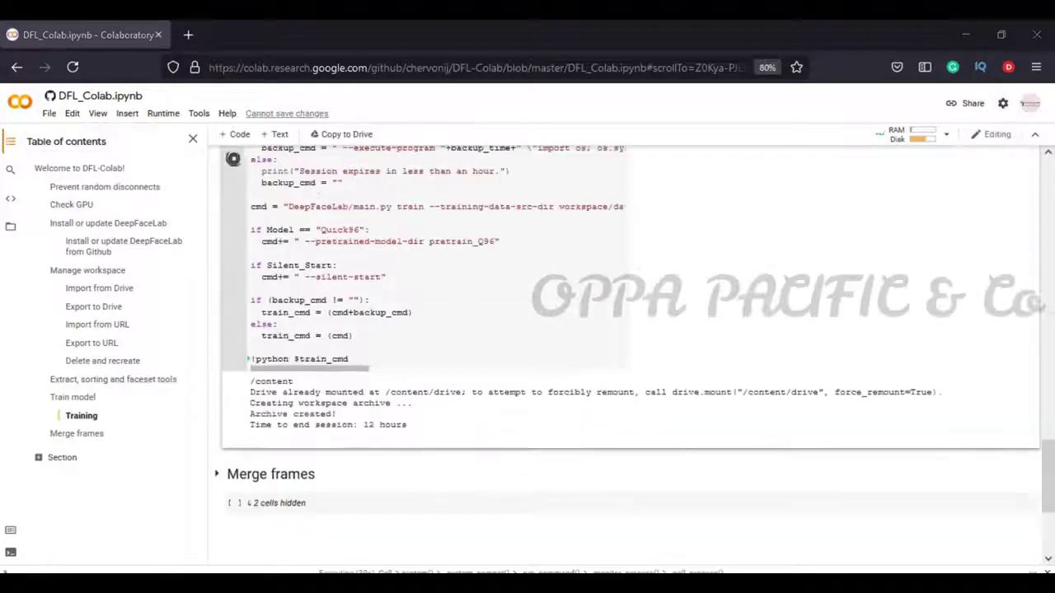
scroll(626, 329, "down", 1)
scroll(366, 389, "down", 2)
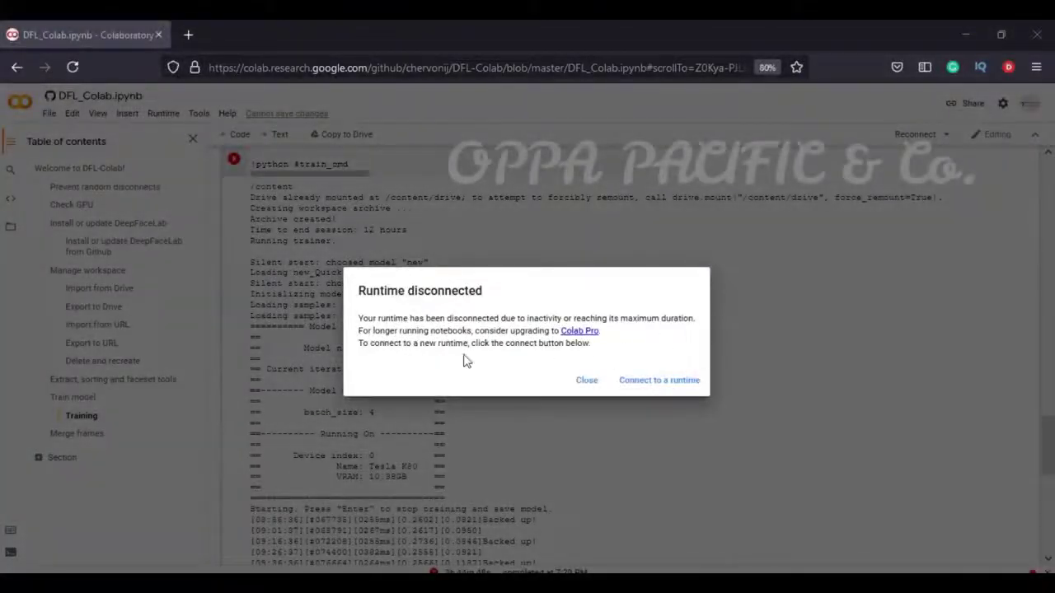
Step: Close the 'Runtime disconnected' notice and review the training log up to iteration 113,268
left_click(659, 380)
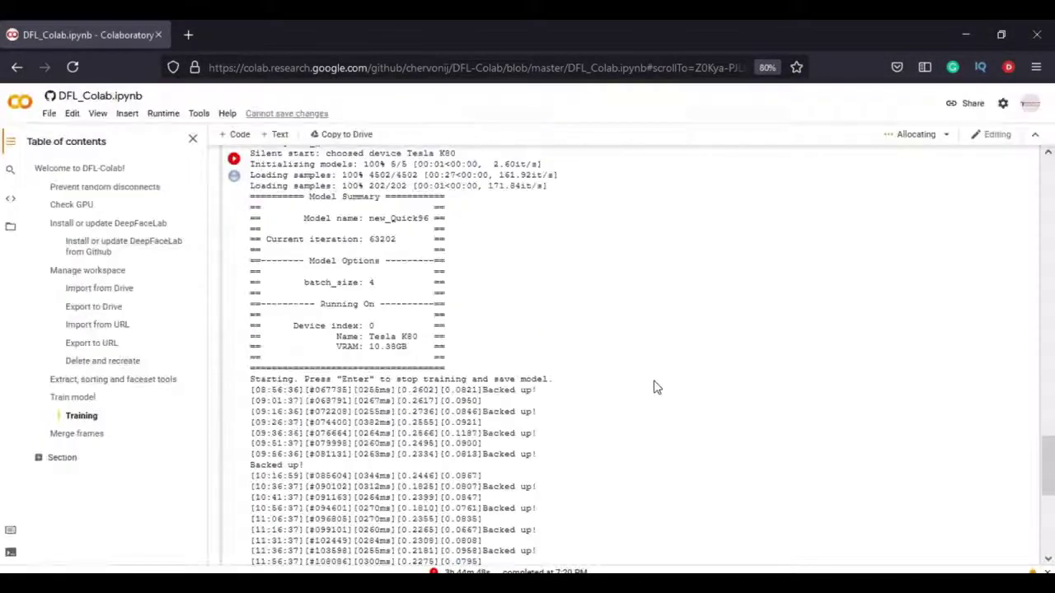
scroll(428, 373, "down", 1)
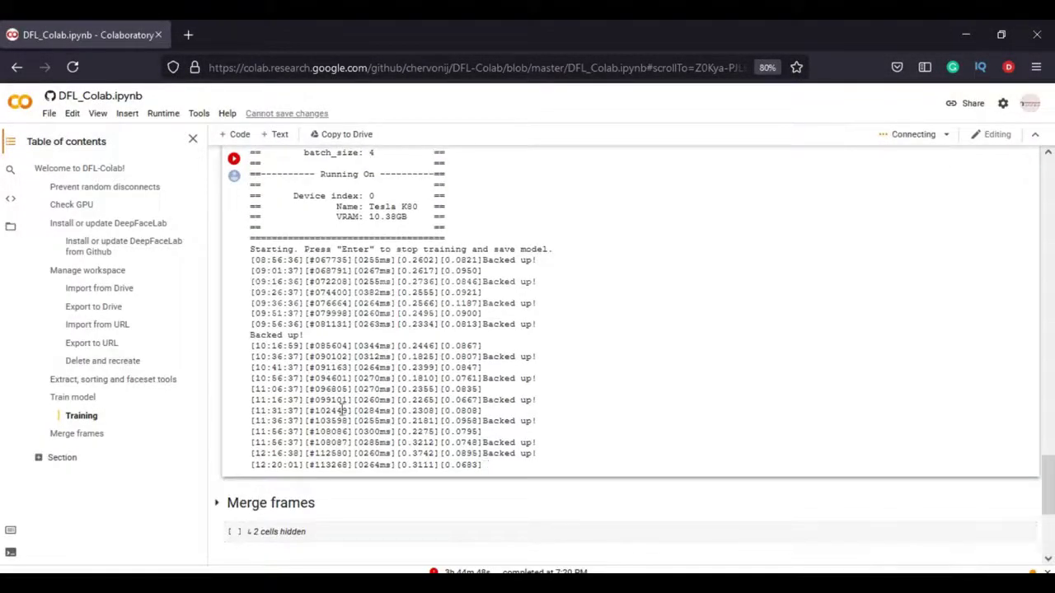
scroll(654, 373, "up", 8)
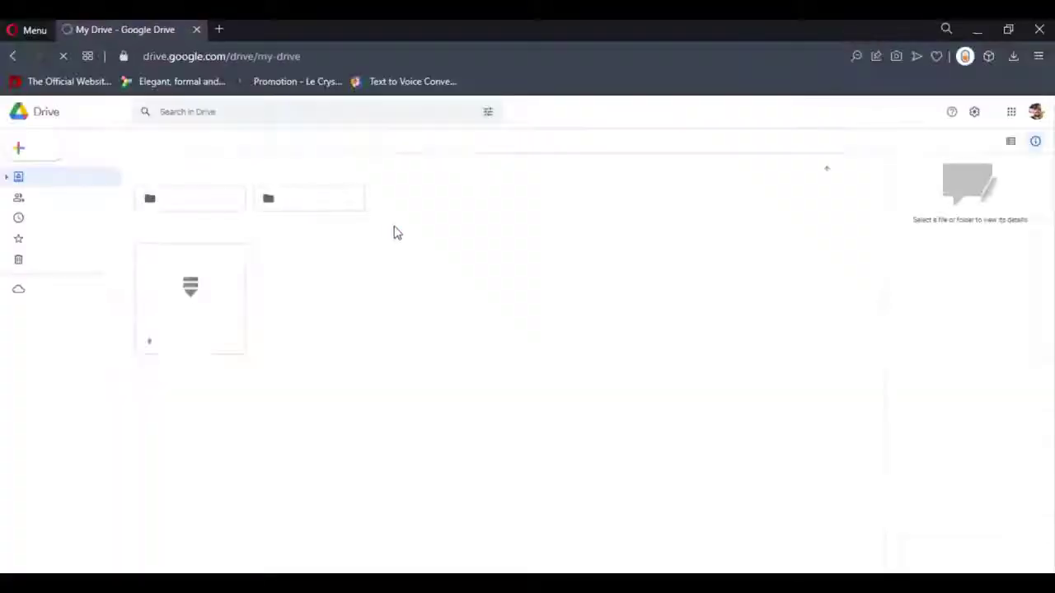
Step: Download workspace.zip from its Manage versions panel, accepting the too-large-to-scan warning
right_click(211, 288)
left_click(296, 466)
scroll(621, 376, "down", 10)
left_click_drag(650, 429, 659, 400)
scroll(660, 396, "up", 10)
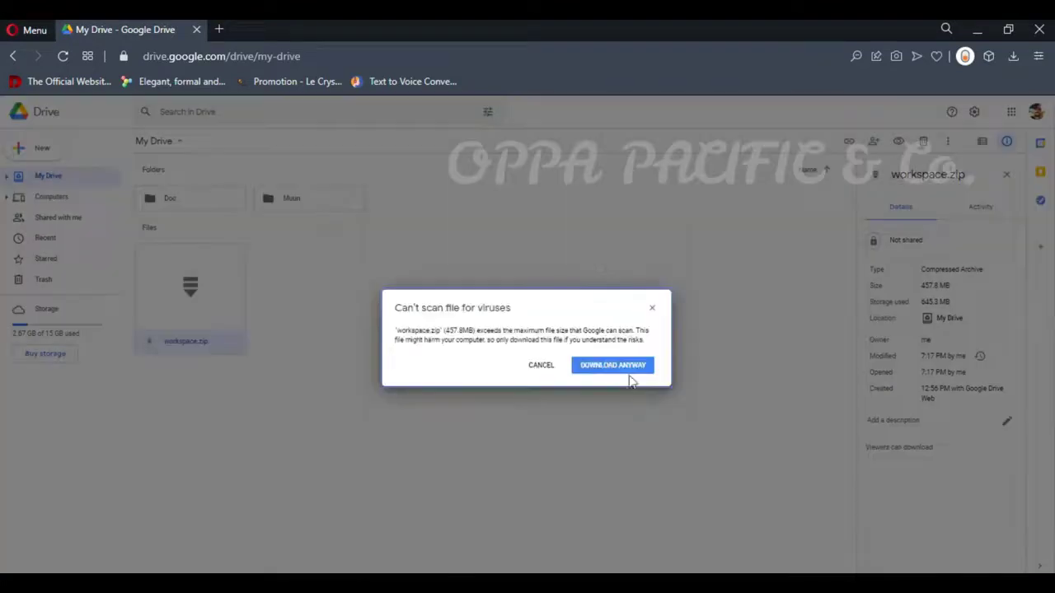
left_click(625, 368)
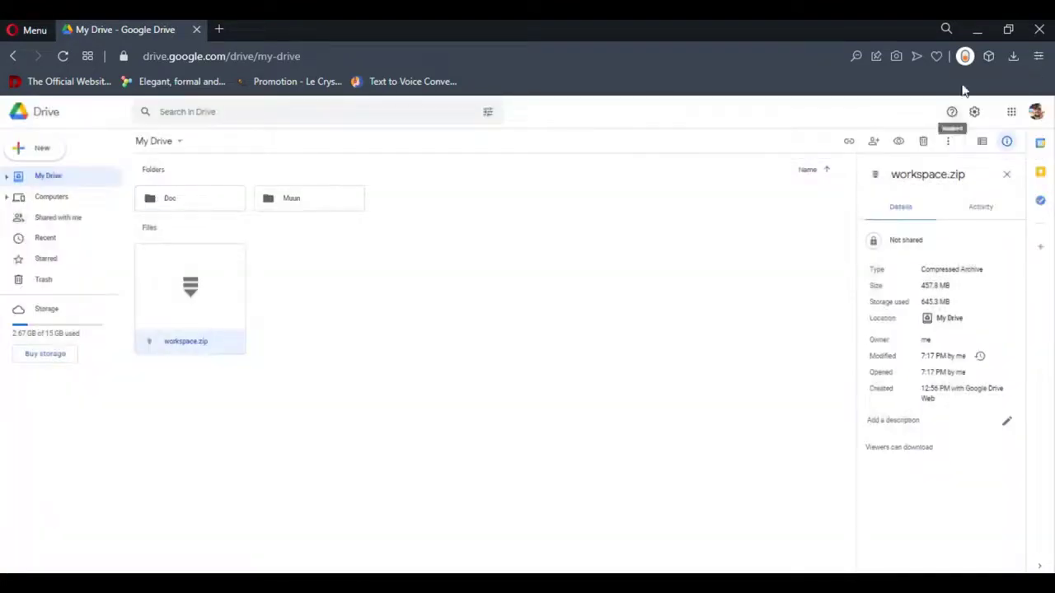
Step: Replace the old workspace.zip in the DeepFaceLab workspace folder with the newly downloaded one
left_click(1013, 56)
left_click(1016, 157)
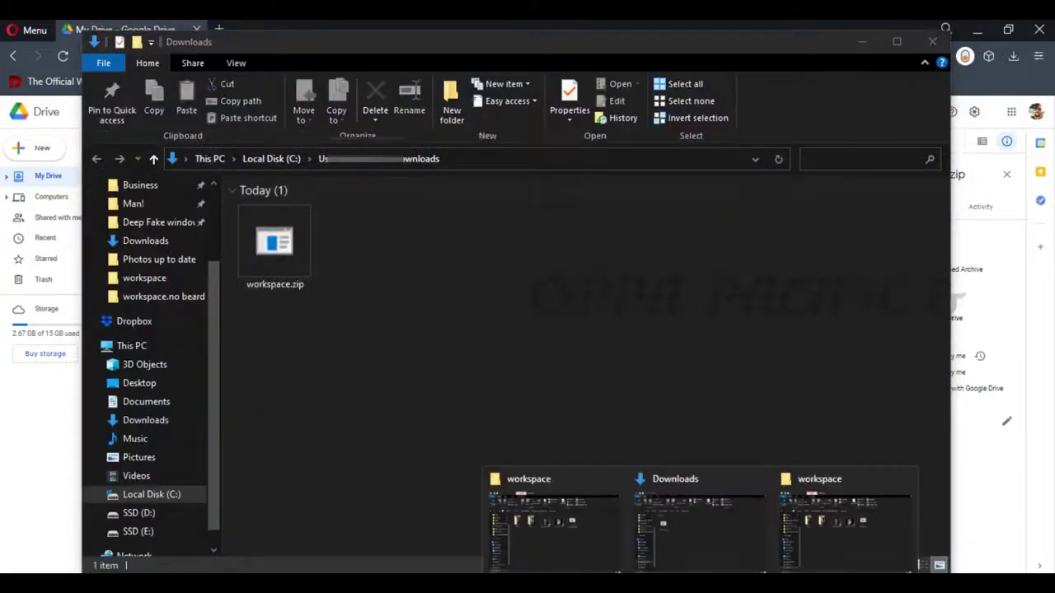
left_click(752, 534)
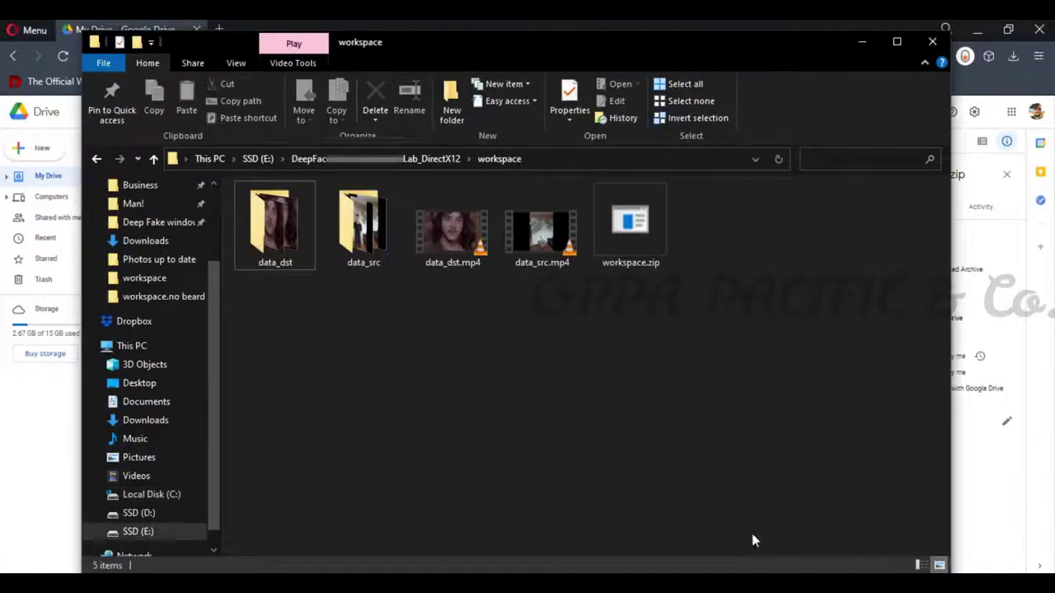
left_click(623, 236)
key("Delete")
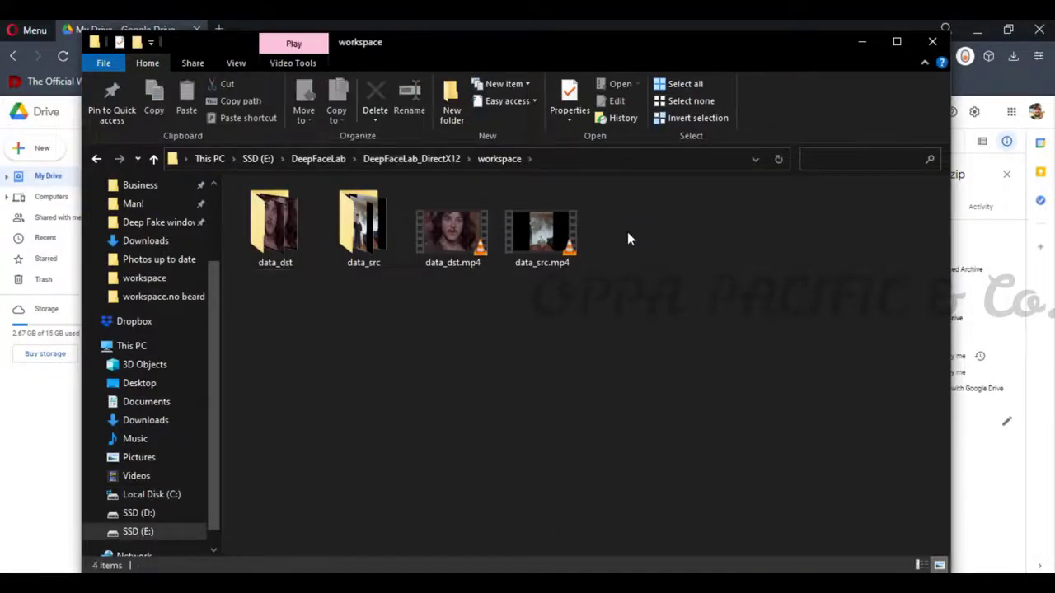
mouse_move(700, 583)
left_click(685, 554)
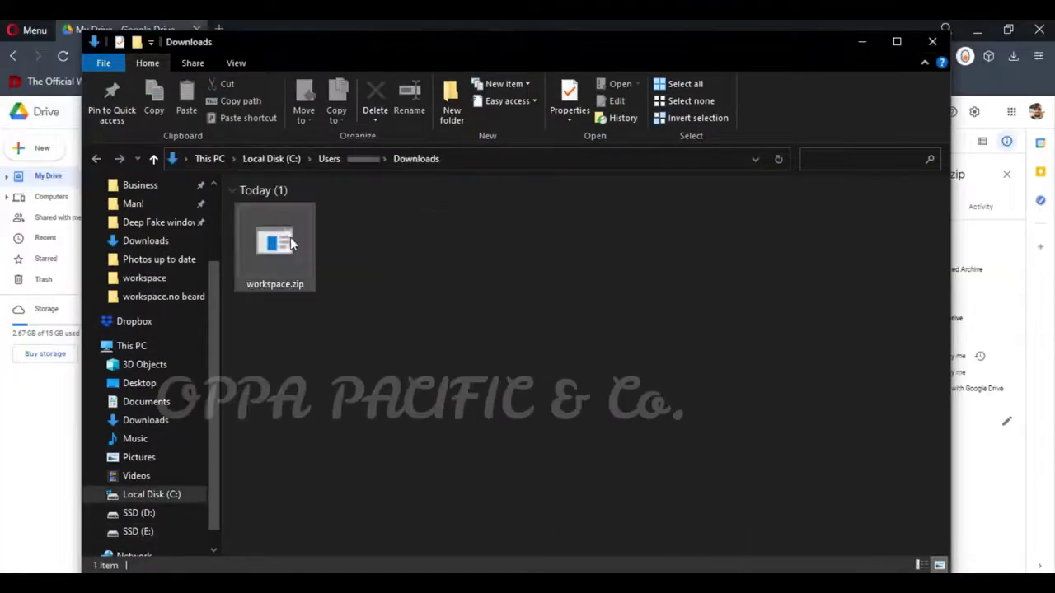
left_click_drag(291, 241, 648, 207)
Step: Extract the model folder from workspace.zip into the workspace folder with 7-Zip
right_click(623, 209)
mouse_move(701, 250)
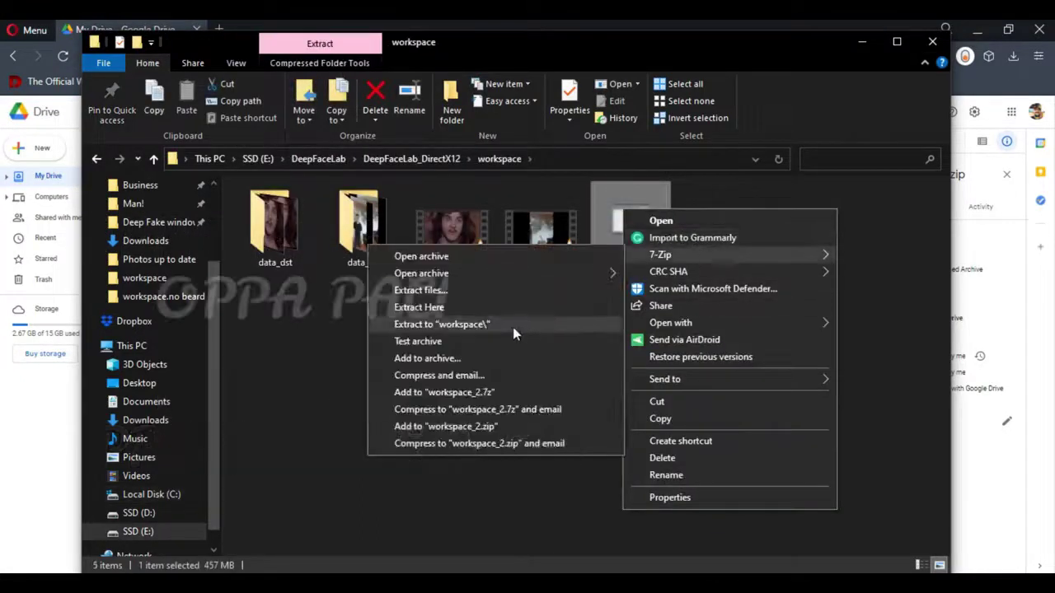
mouse_move(492, 272)
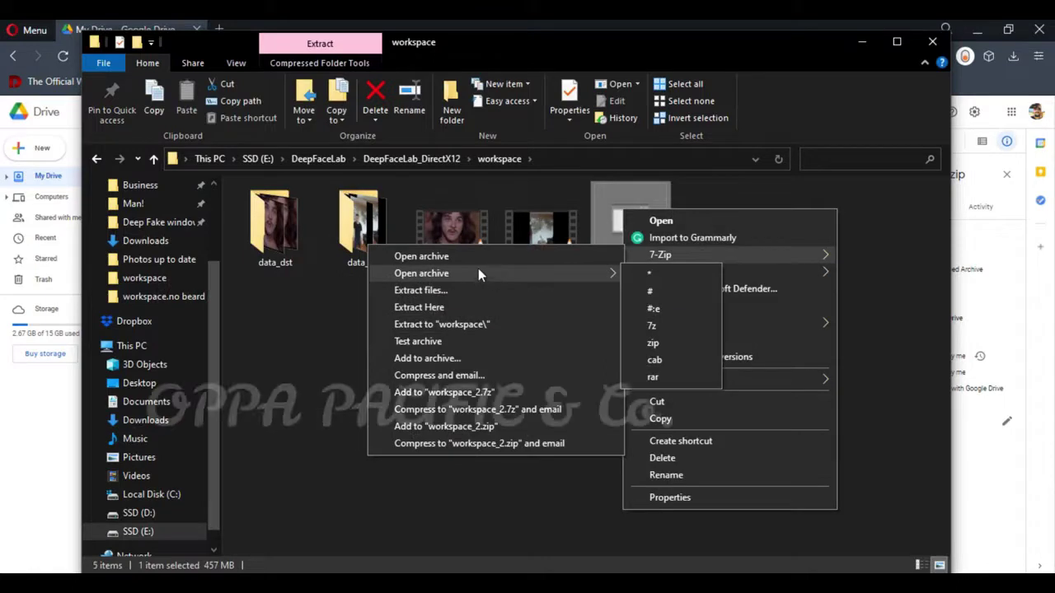
left_click(470, 256)
left_click(703, 395)
double_click(703, 394)
left_click_drag(703, 395, 415, 330)
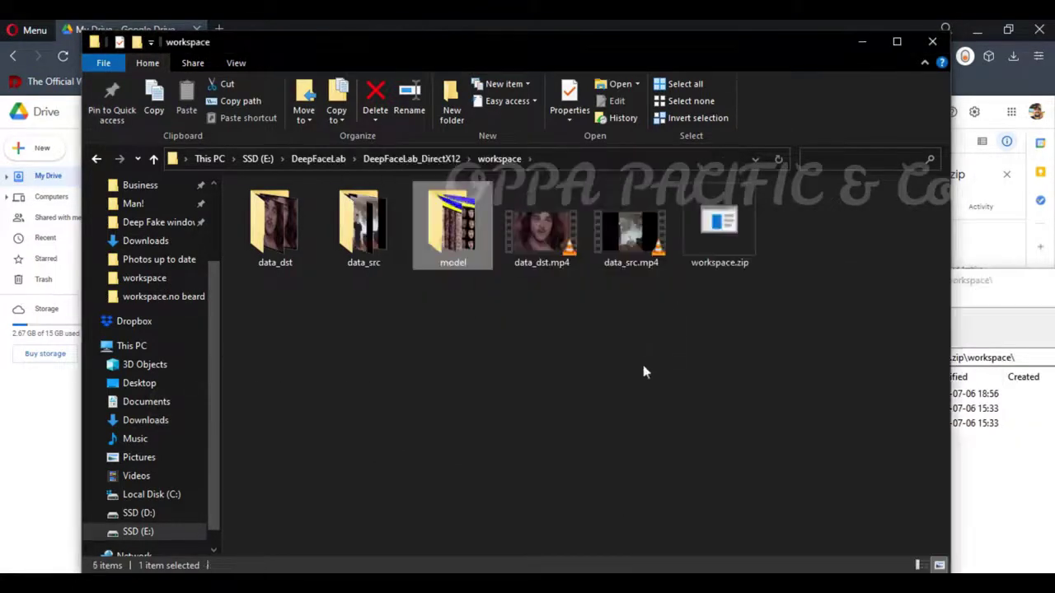
Step: Check the extracted model's preview at iteration 112500, then return to DeepFaceLab_DirectX12
double_click(455, 230)
double_click(296, 305)
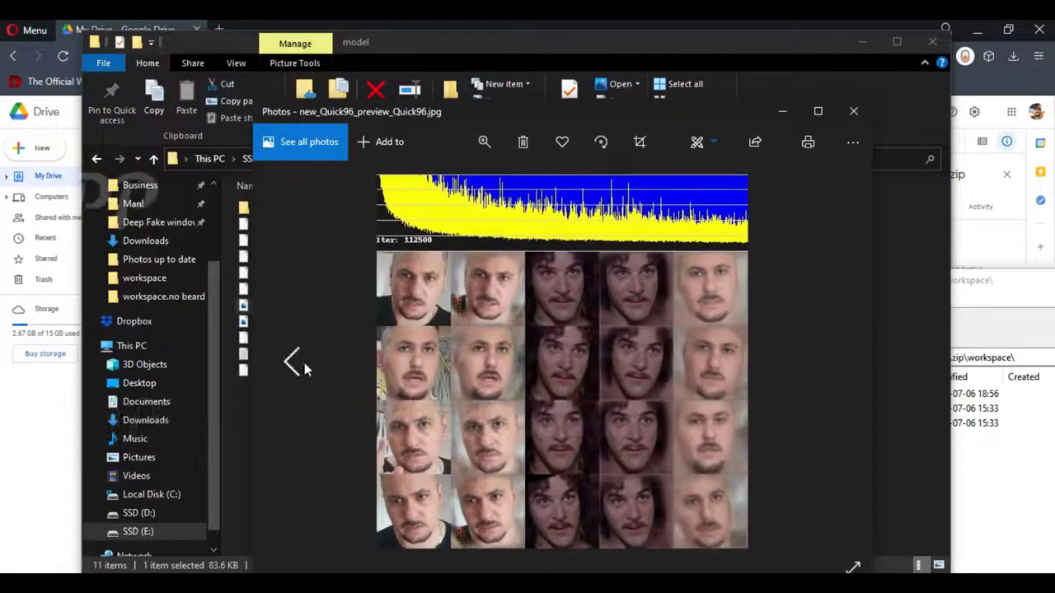
left_click(853, 111)
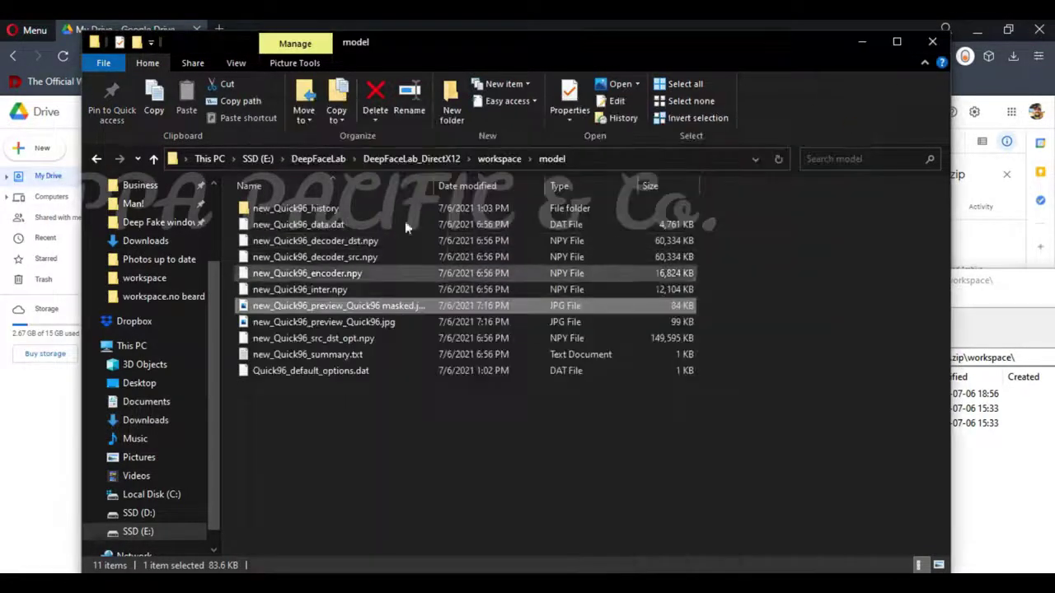
left_click(500, 159)
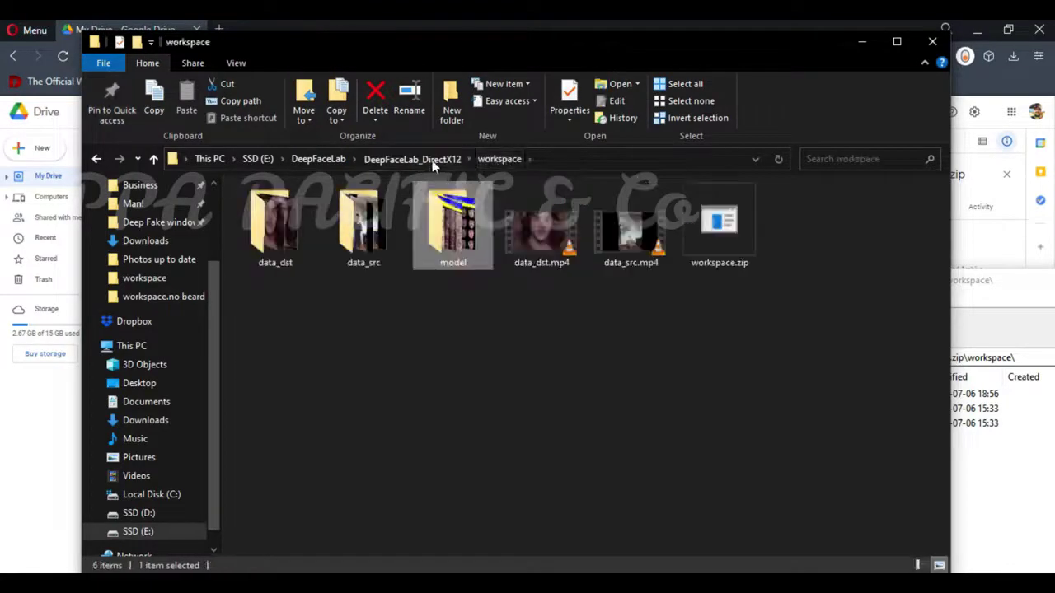
left_click(420, 159)
scroll(414, 409, "down", 5)
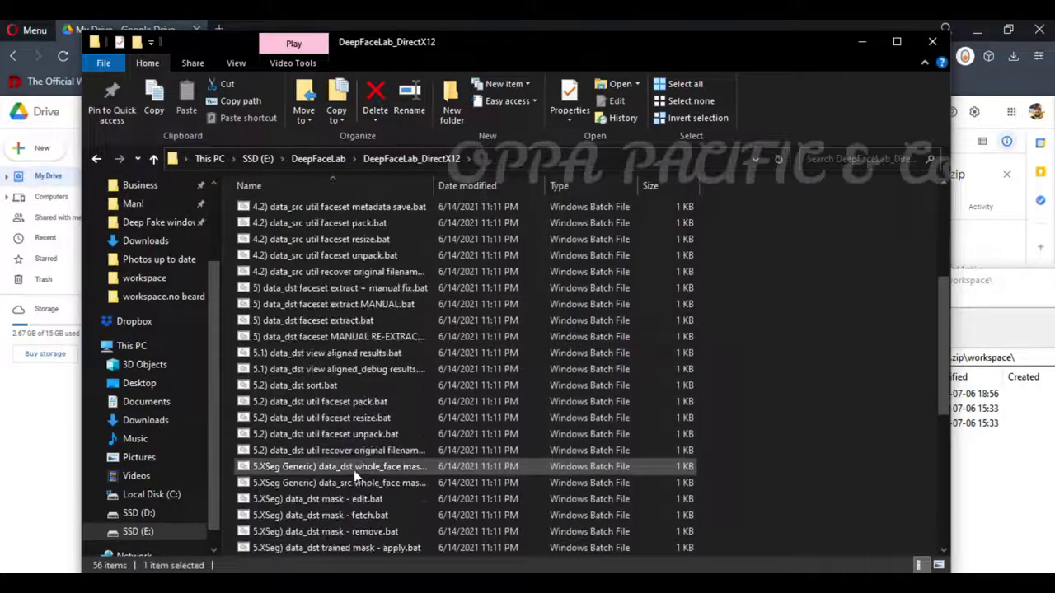
scroll(379, 462, "down", 5)
Step: Run '6) train Quick96.bat' and load the saved new_Quick96 model by choosing 0
double_click(347, 452)
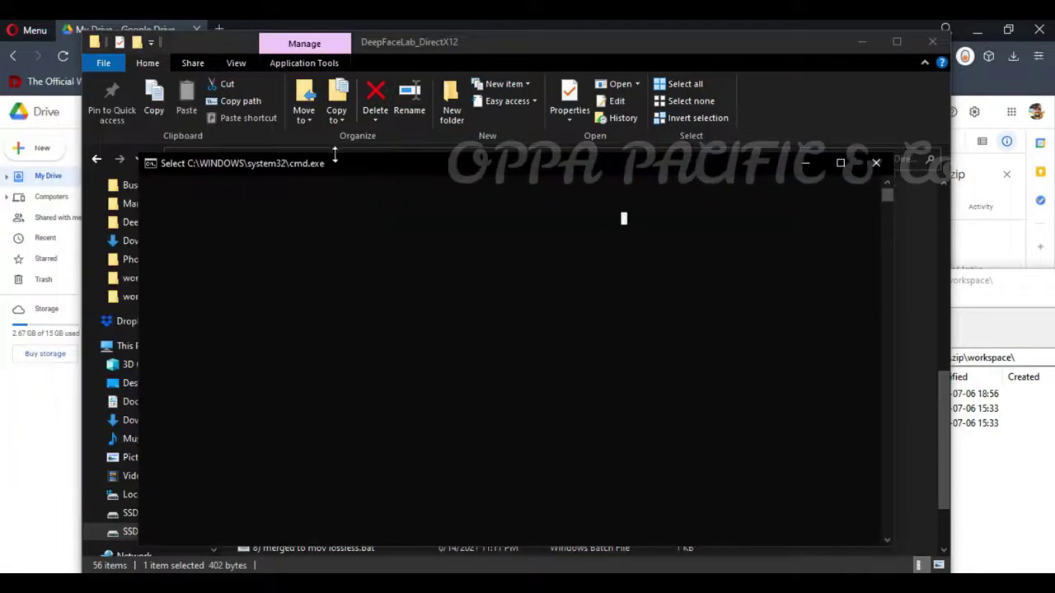
left_click(868, 37)
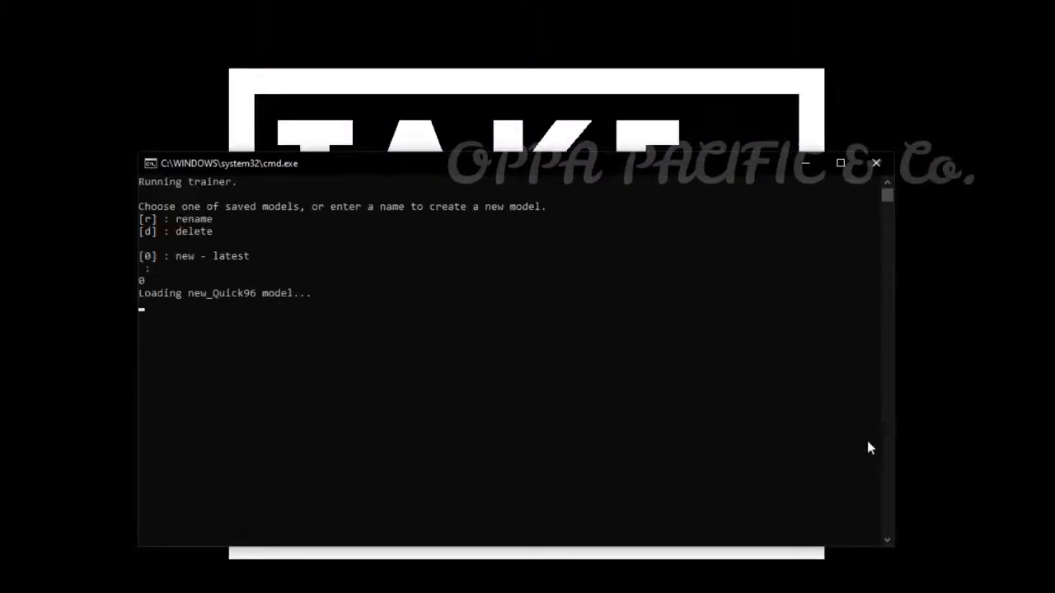
type("0")
key("Return")
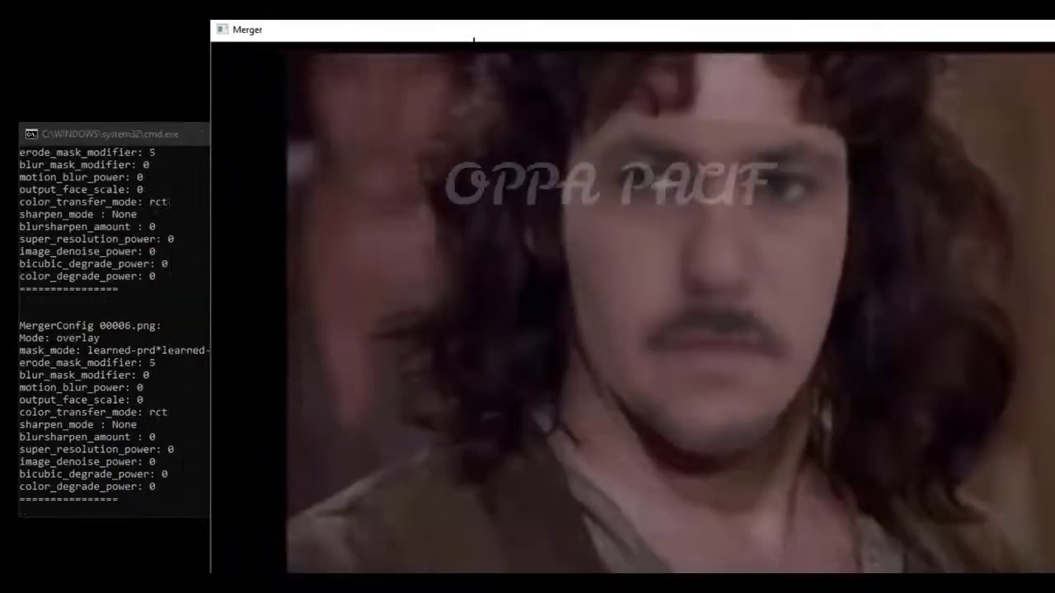
Step: Raise mask erosion to 36 and mask blur to 100, then merge all frames
key("w")
key("w")
key("w")
key("w")
key("w")
key("w")
key("w")
key("w")
key("w")
key("w")
key("w")
key("w")
key("w")
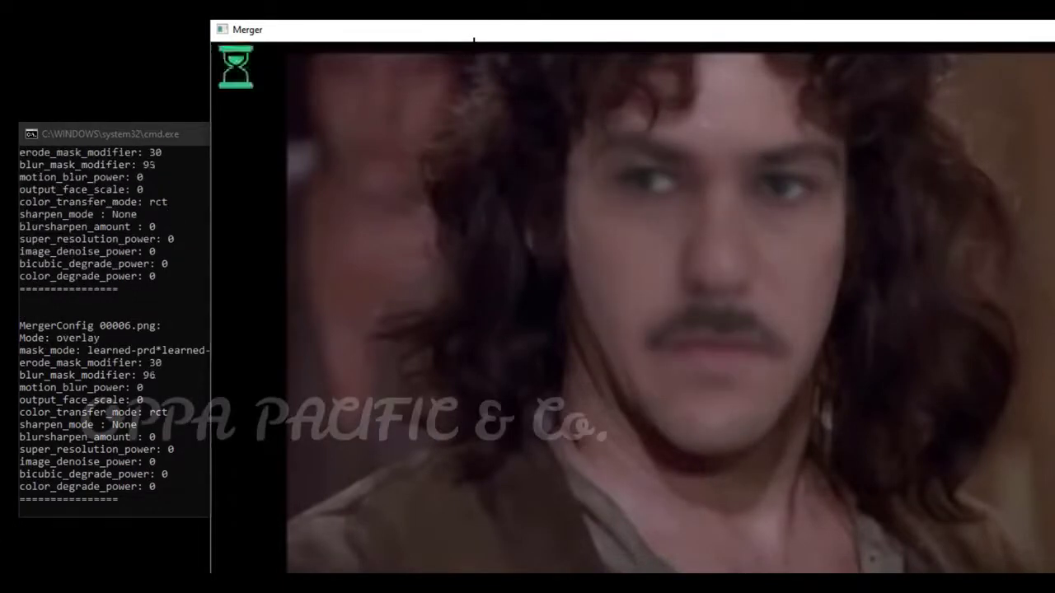
key("e")
key("e")
key("e")
key("e")
key("w")
key("w")
key("w")
key("w")
key("w")
key("w")
key("Return")
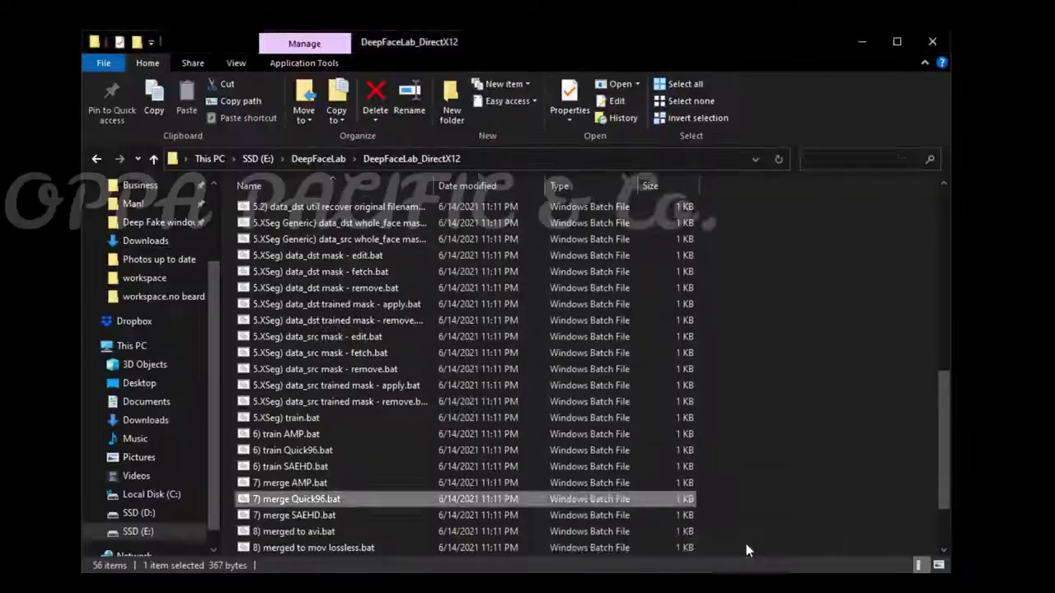
Step: Run '8) merged to mp4 lossless.bat' to encode the merged frames into result.mp4
scroll(343, 476, "down", 2)
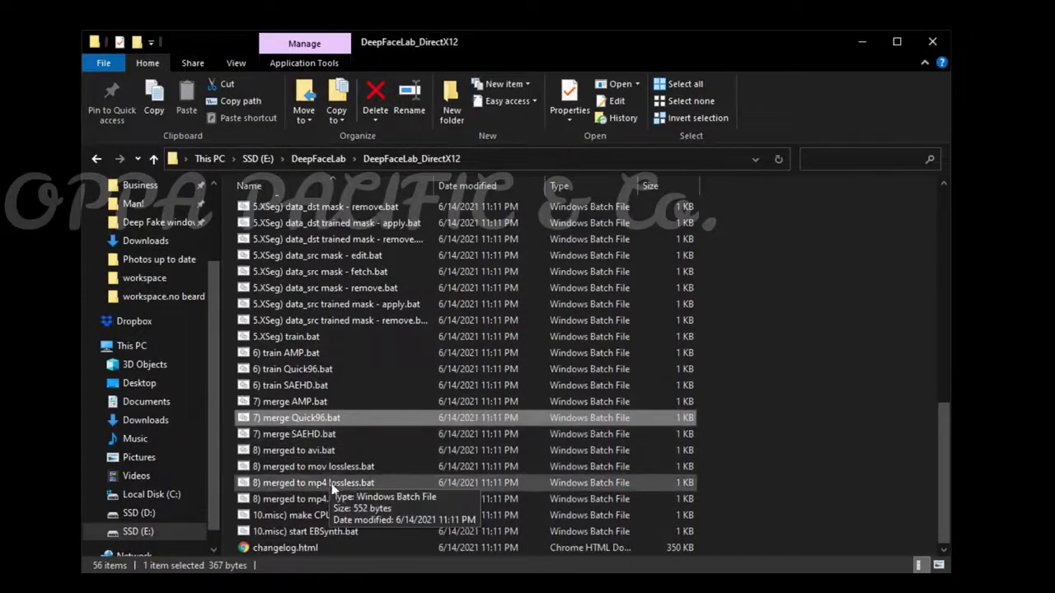
double_click(350, 484)
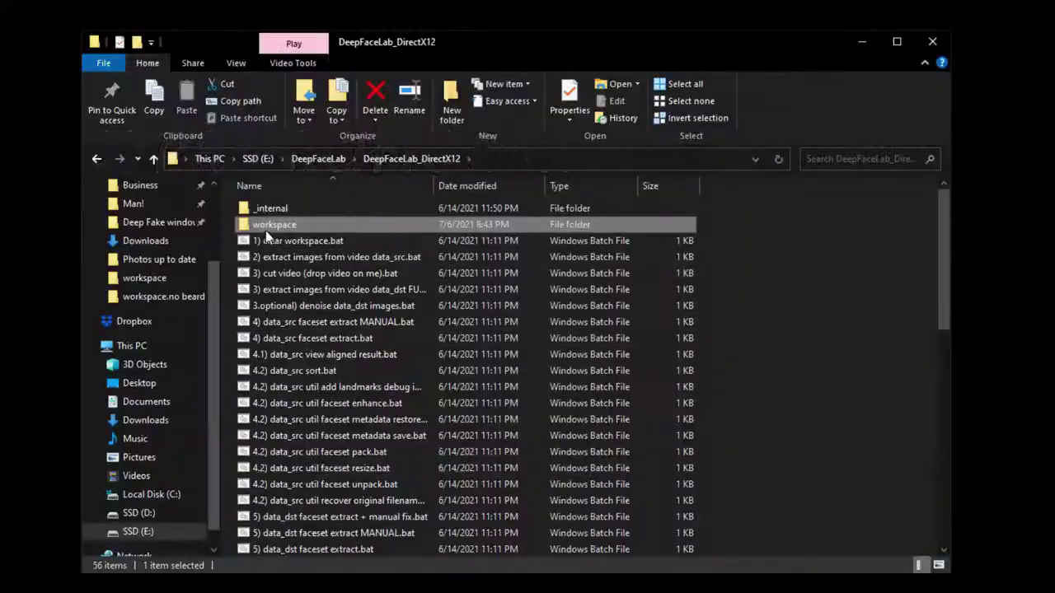
Step: Open result.mp4 from the workspace folder so it plays in VLC
double_click(265, 230)
left_click(717, 227)
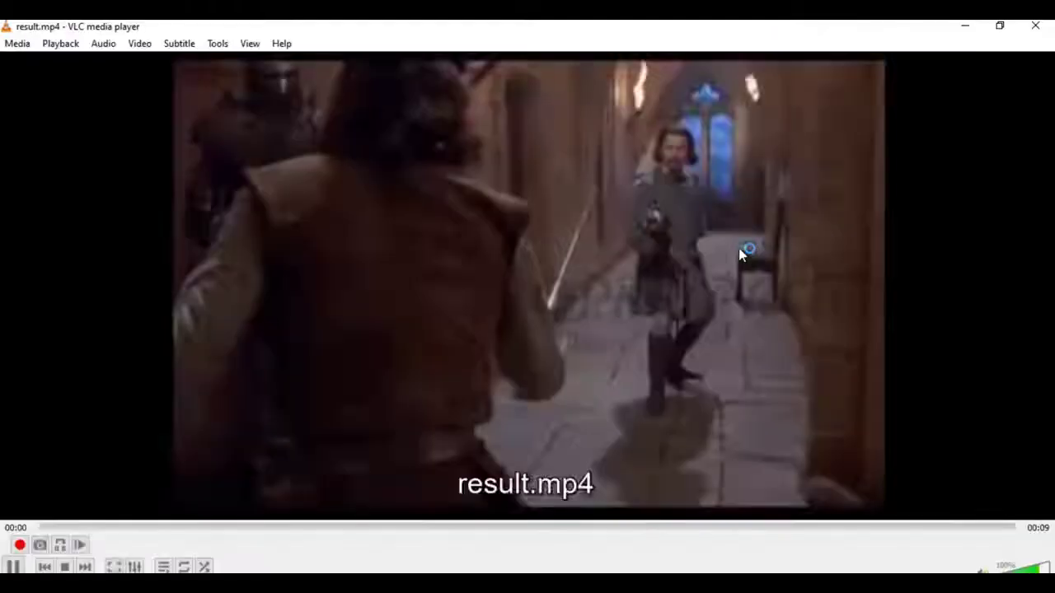